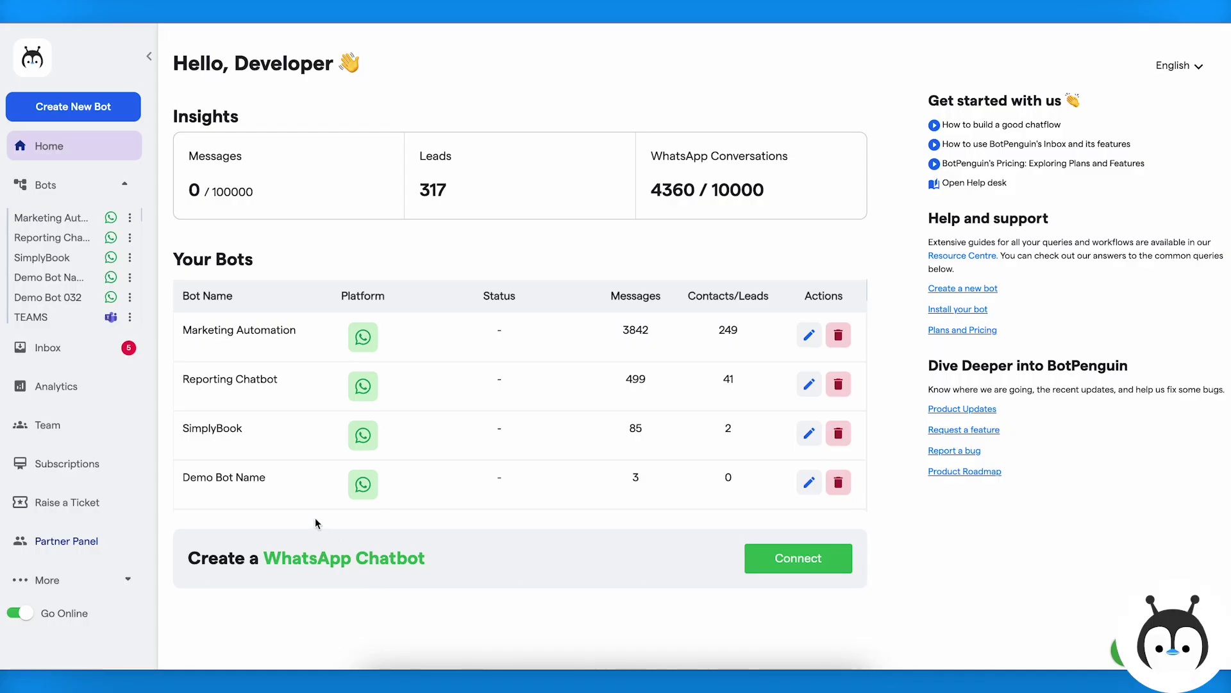
Go to the Developers section under More and view the Your APIs list
{"action": "left_click", "coordinate": [87, 586]}
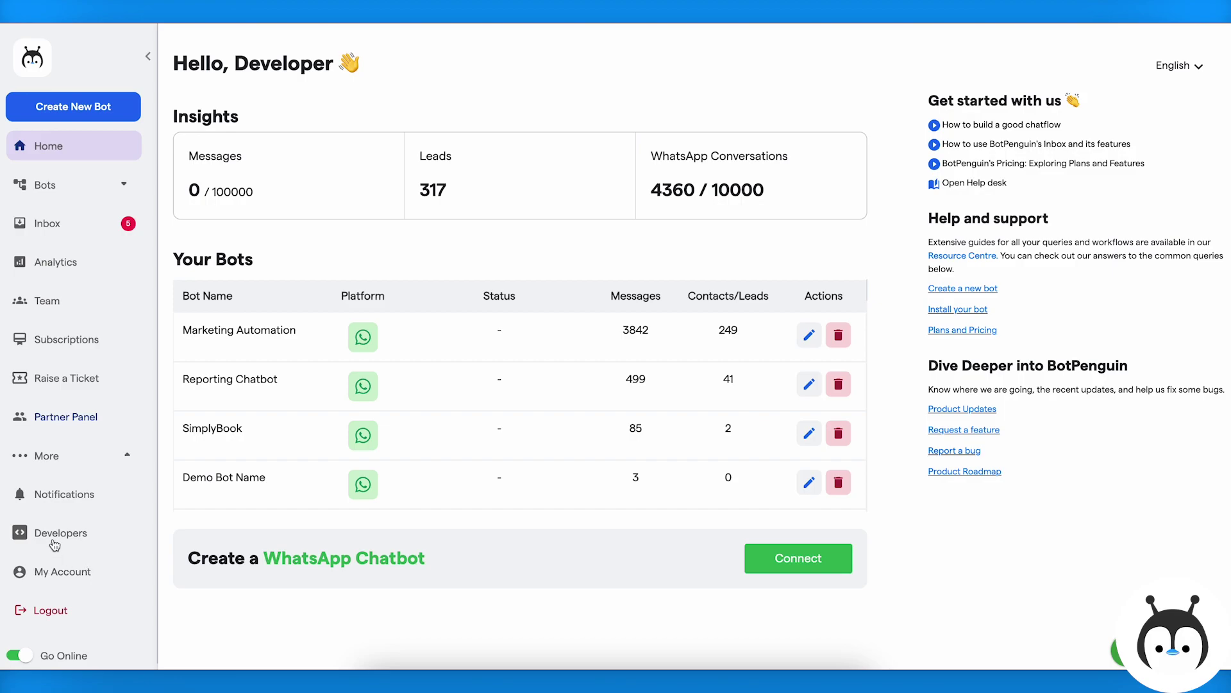
{"action": "left_click", "coordinate": [54, 544]}
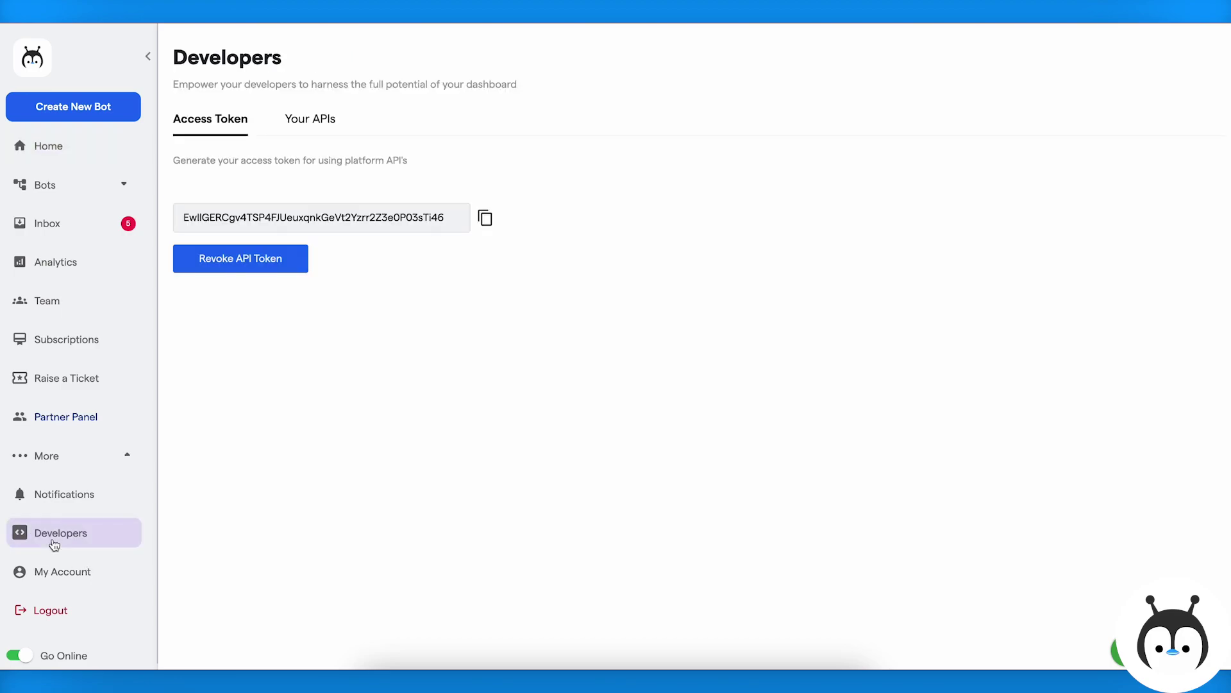
{"action": "left_click", "coordinate": [315, 131]}
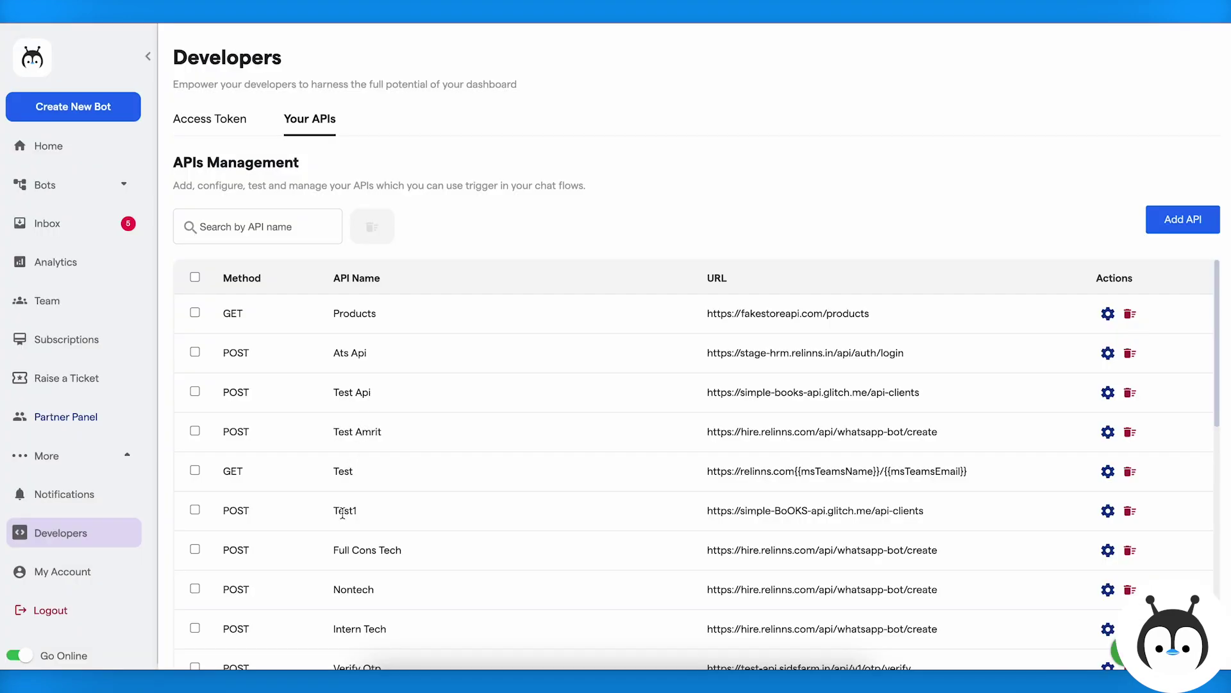
{"action": "scroll", "coordinate": [341, 525], "scroll_direction": "down", "scroll_amount": 3}
{"action": "scroll", "coordinate": [342, 526], "scroll_direction": "up", "scroll_amount": 3}
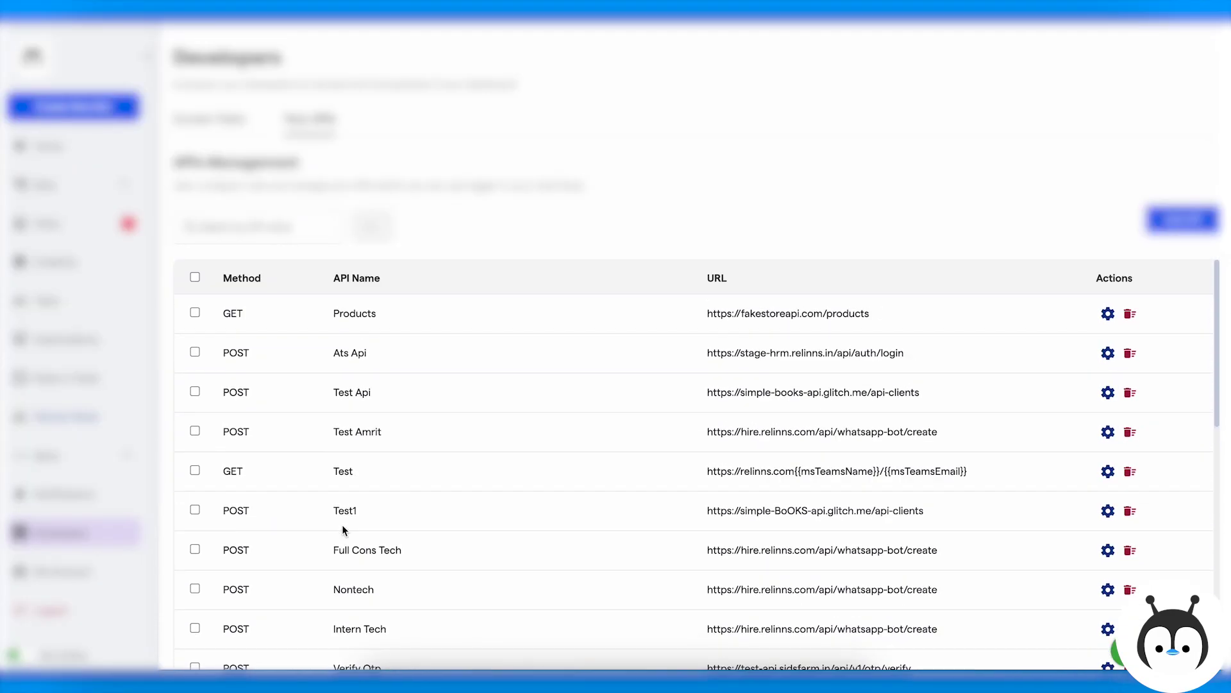
Start a new API and name it Products-api
{"action": "left_click", "coordinate": [1165, 221]}
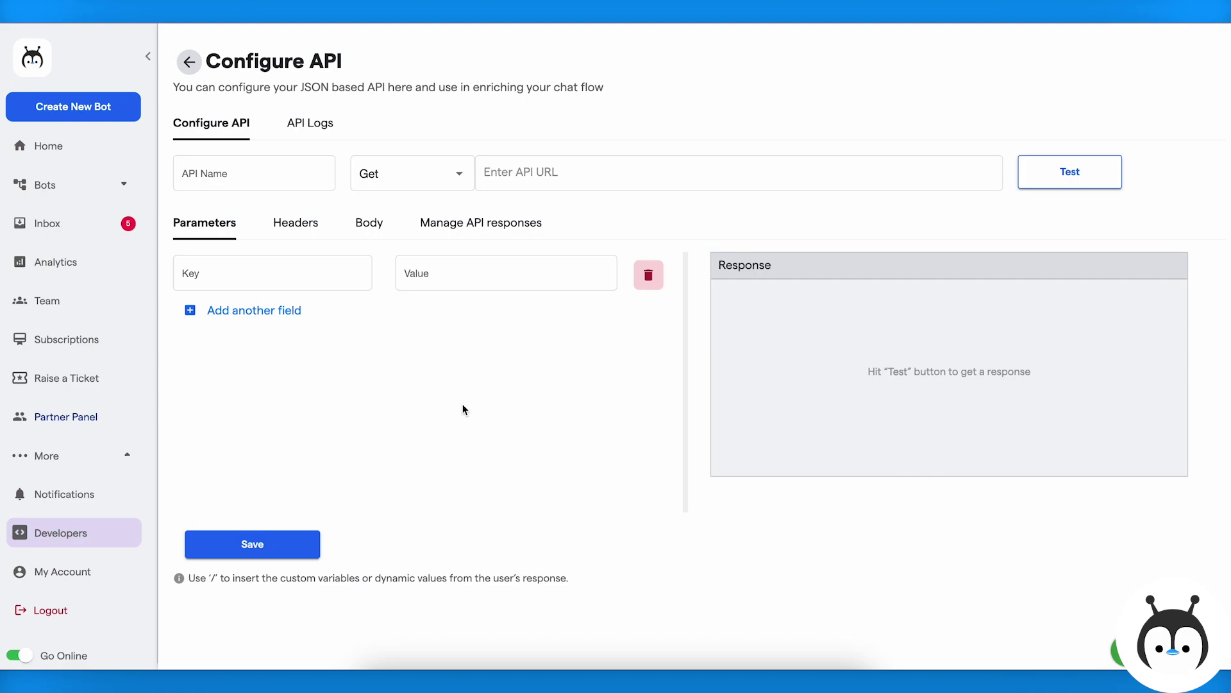
{"action": "left_click", "coordinate": [278, 185]}
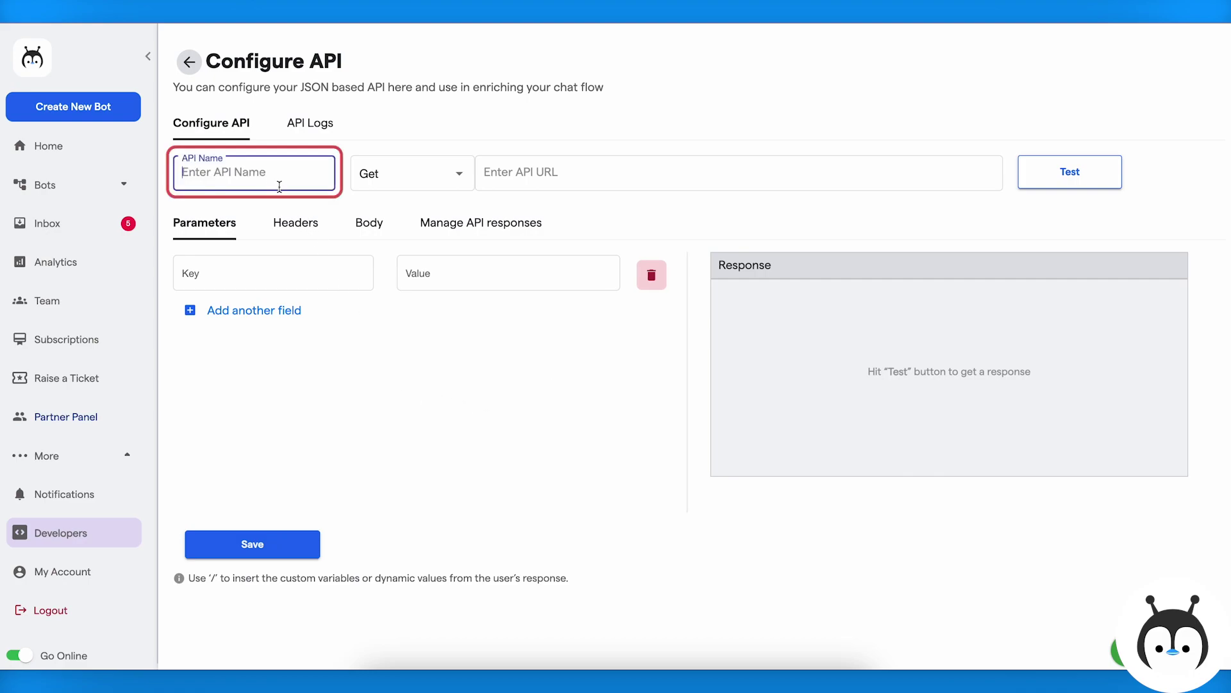
{"action": "type", "text": "Products-API"}
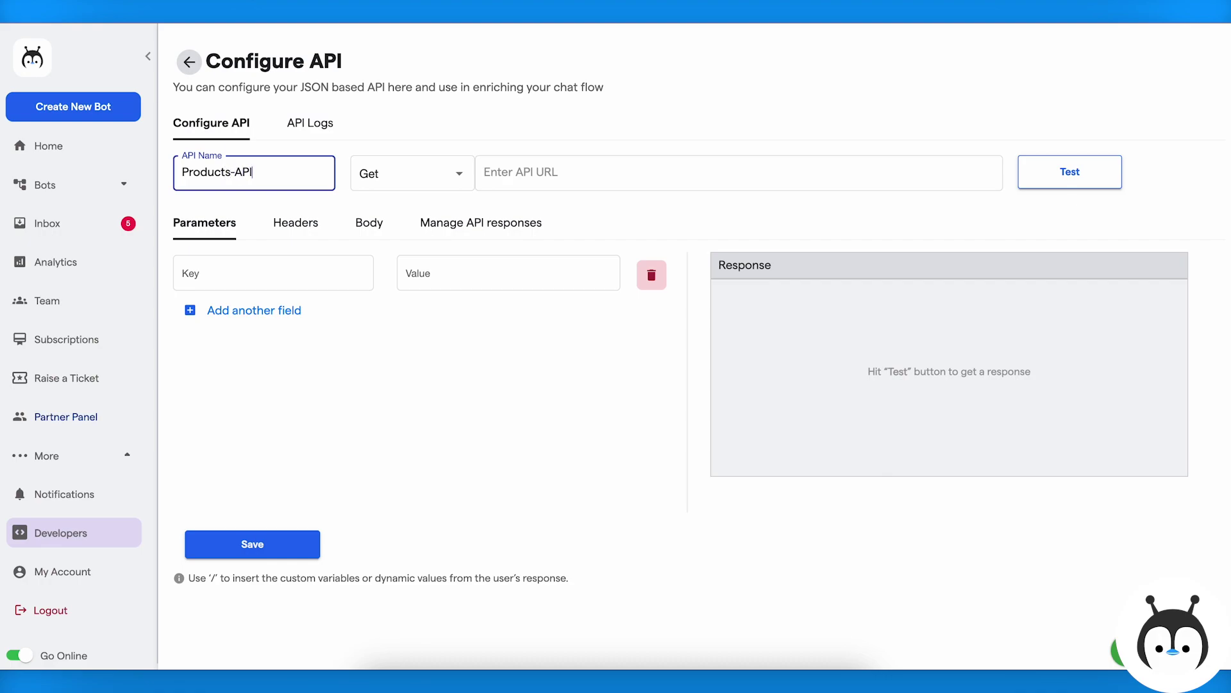
{"action": "left_click", "coordinate": [449, 367]}
{"action": "left_click", "coordinate": [495, 180]}
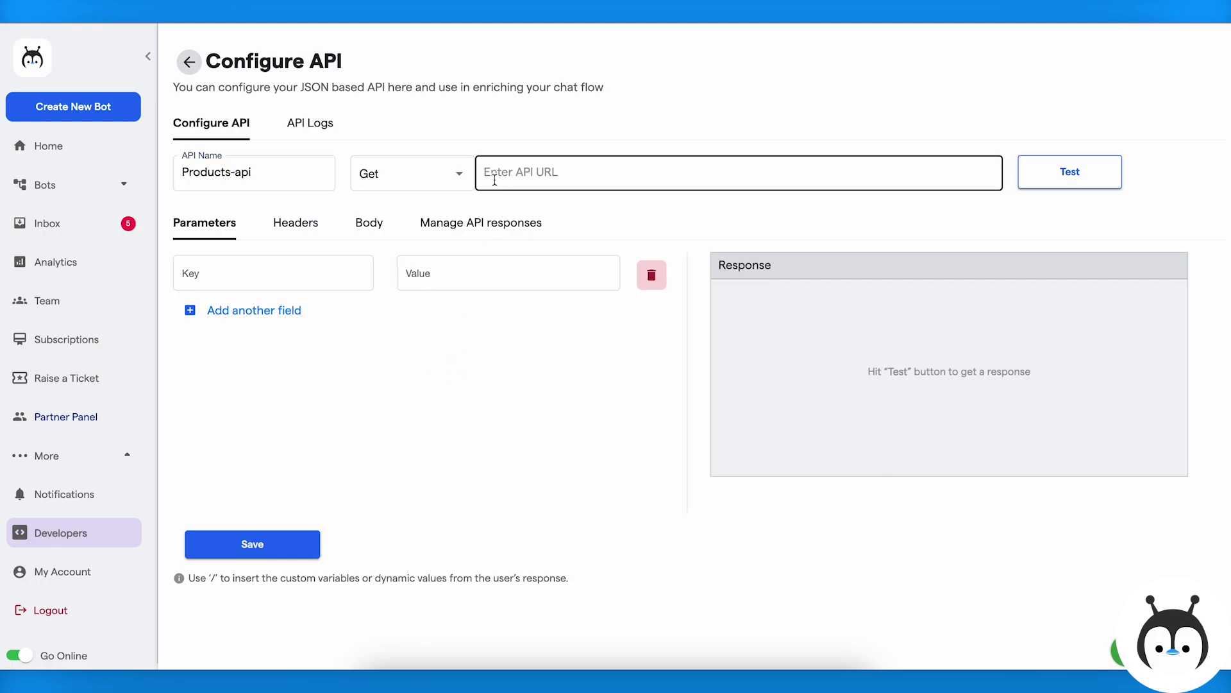
{"action": "left_click", "coordinate": [370, 53]}
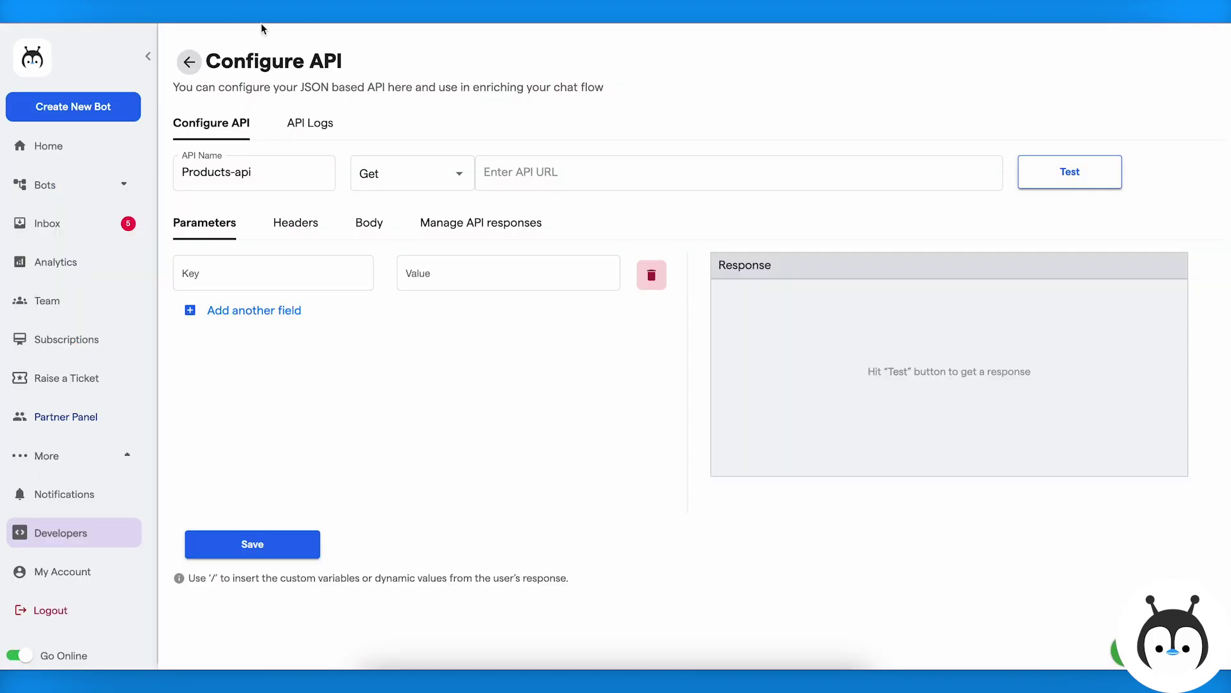
{"action": "left_click", "coordinate": [500, 174]}
{"action": "type", "text": "https://fakestoreapi.com/products"}
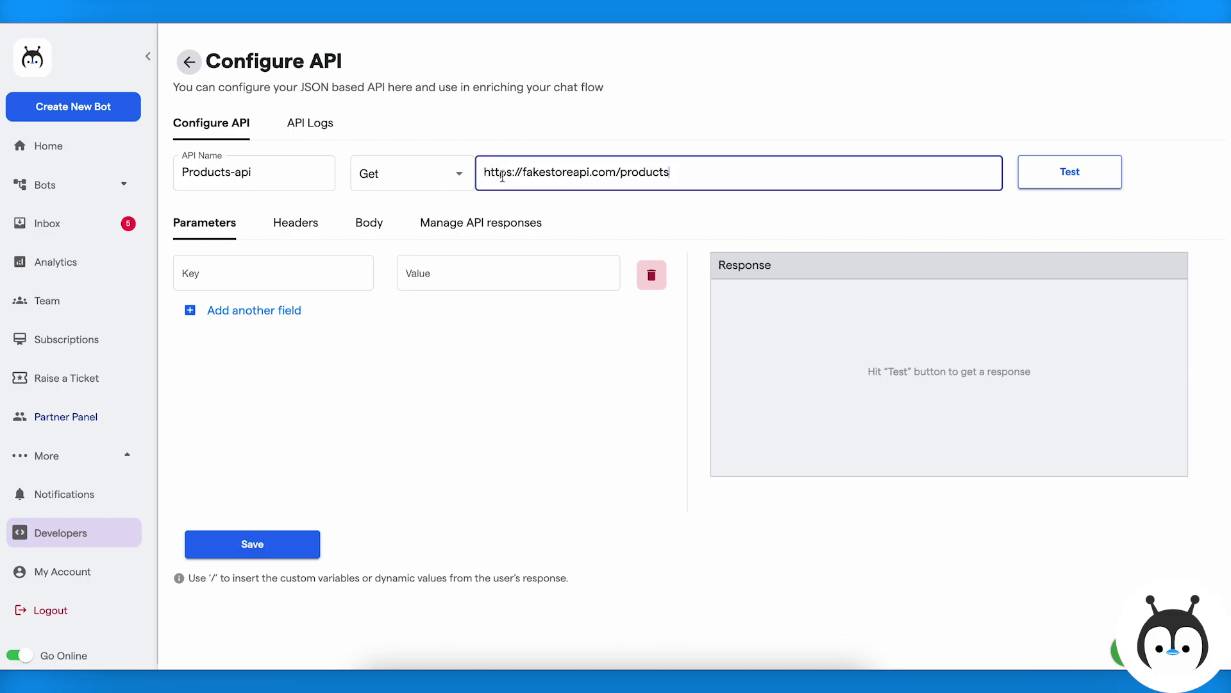
{"action": "left_click", "coordinate": [538, 416]}
{"action": "left_click", "coordinate": [485, 173]}
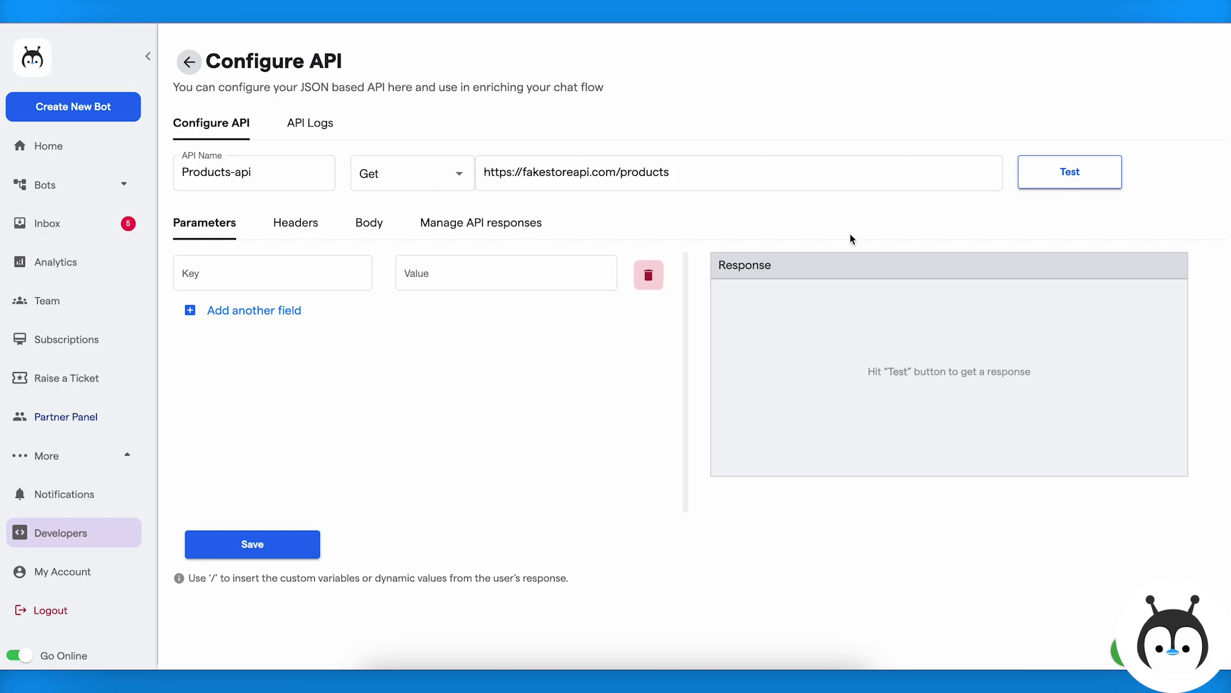
Test the products request, review the returned JSON, and save Products-api
{"action": "left_click", "coordinate": [1058, 173]}
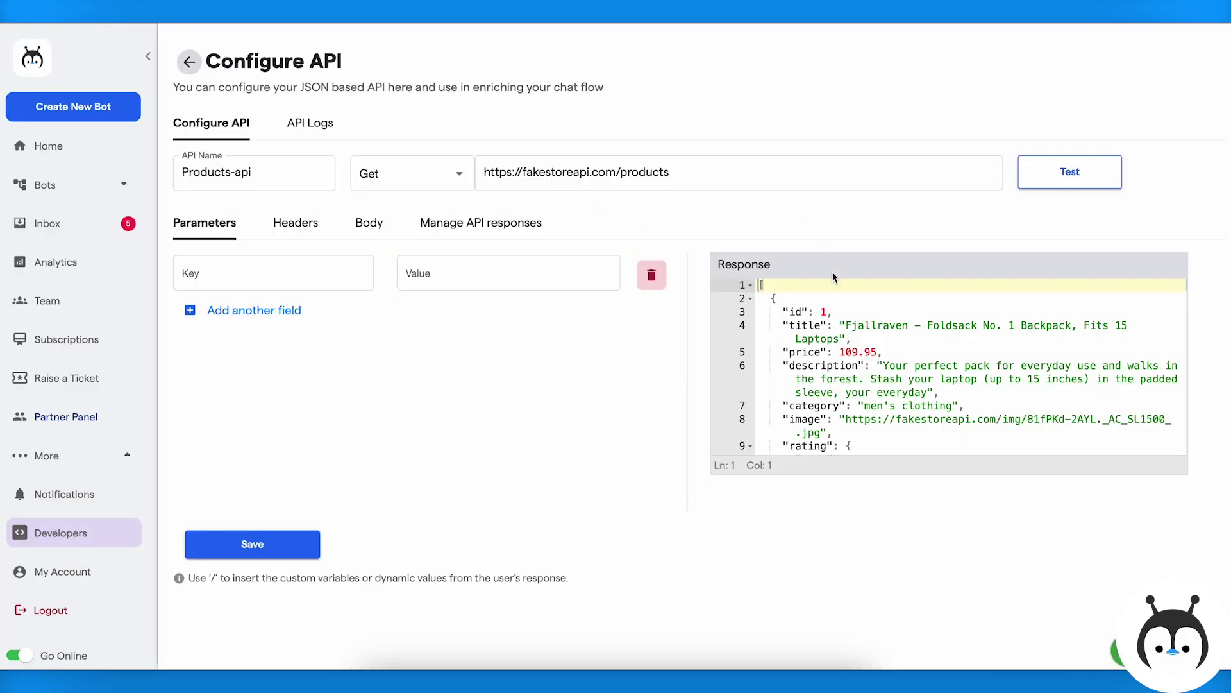
{"action": "scroll", "coordinate": [829, 354], "scroll_direction": "down", "scroll_amount": 5}
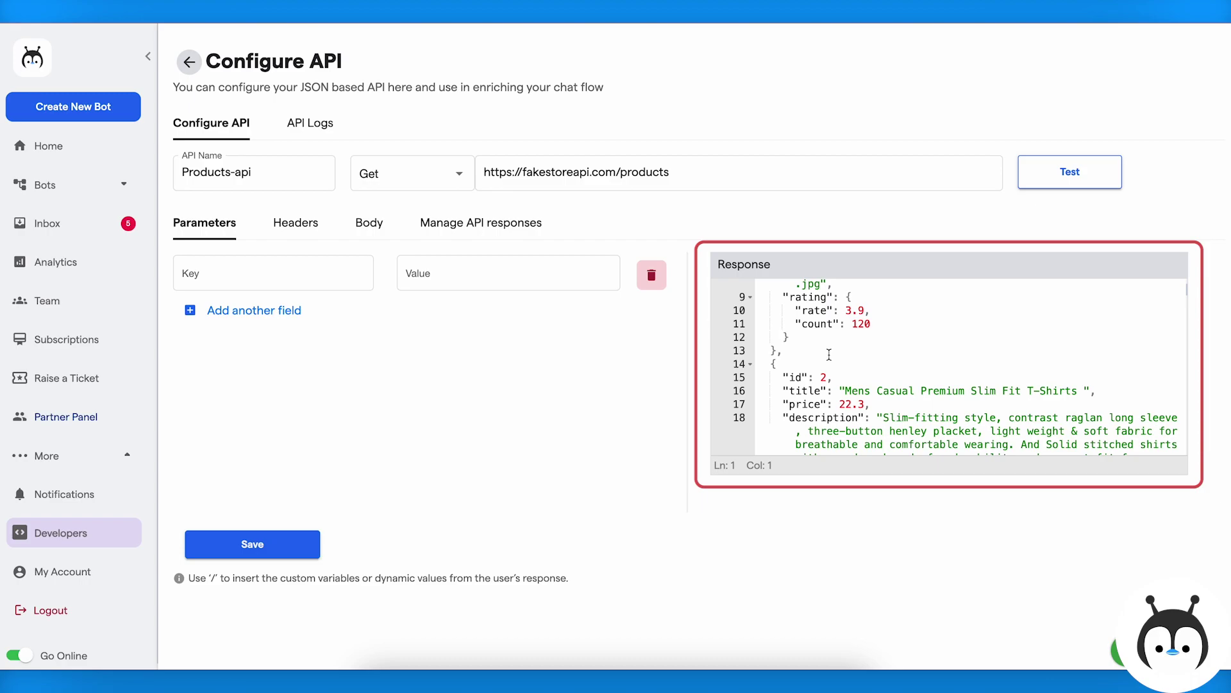
{"action": "scroll", "coordinate": [829, 354], "scroll_direction": "down", "scroll_amount": 5}
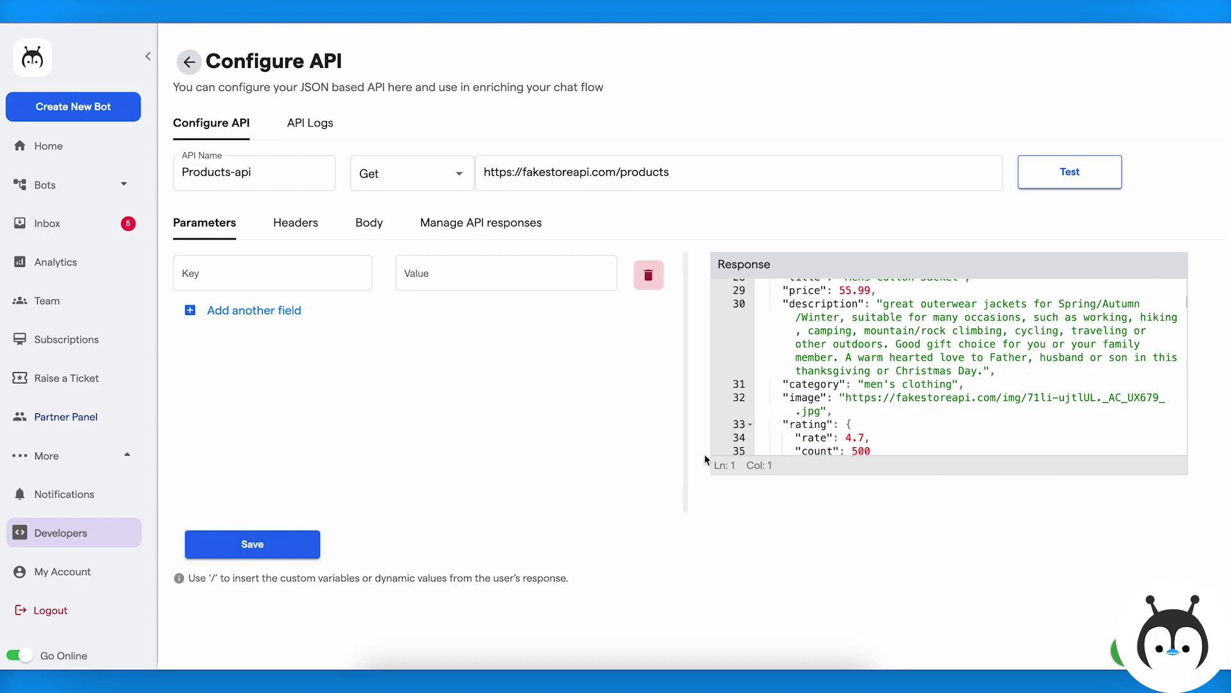
{"action": "left_click", "coordinate": [252, 544]}
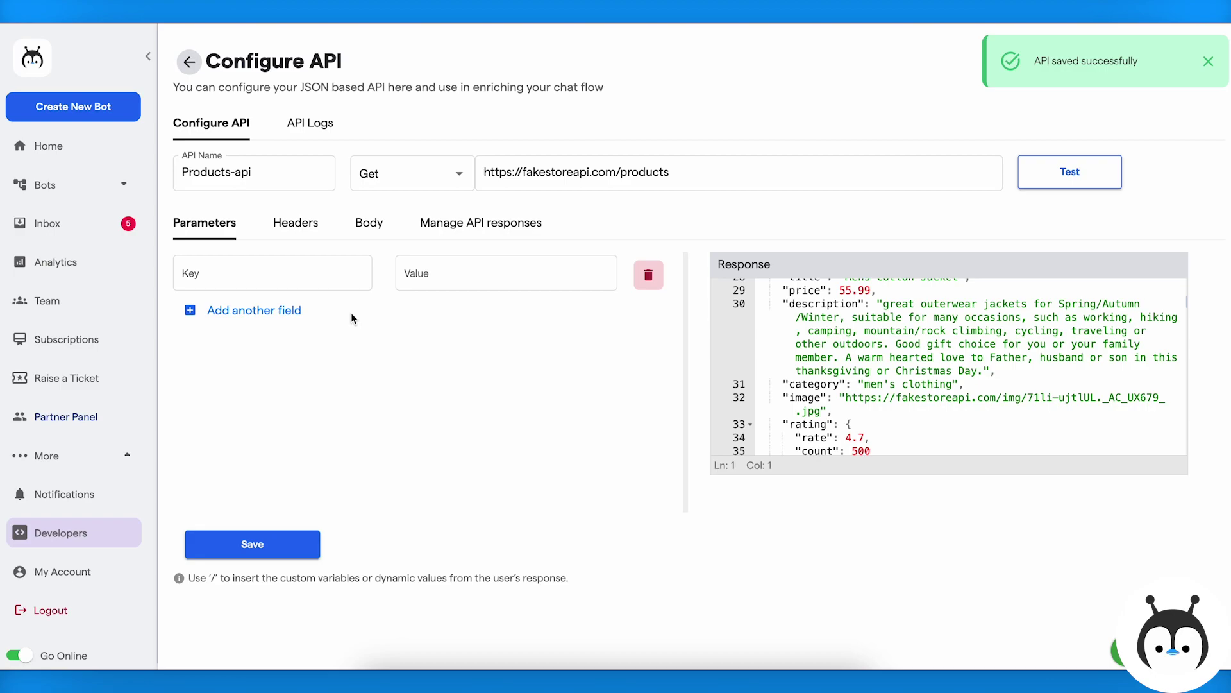
{"action": "left_click", "coordinate": [272, 260]}
{"action": "left_click", "coordinate": [227, 239]}
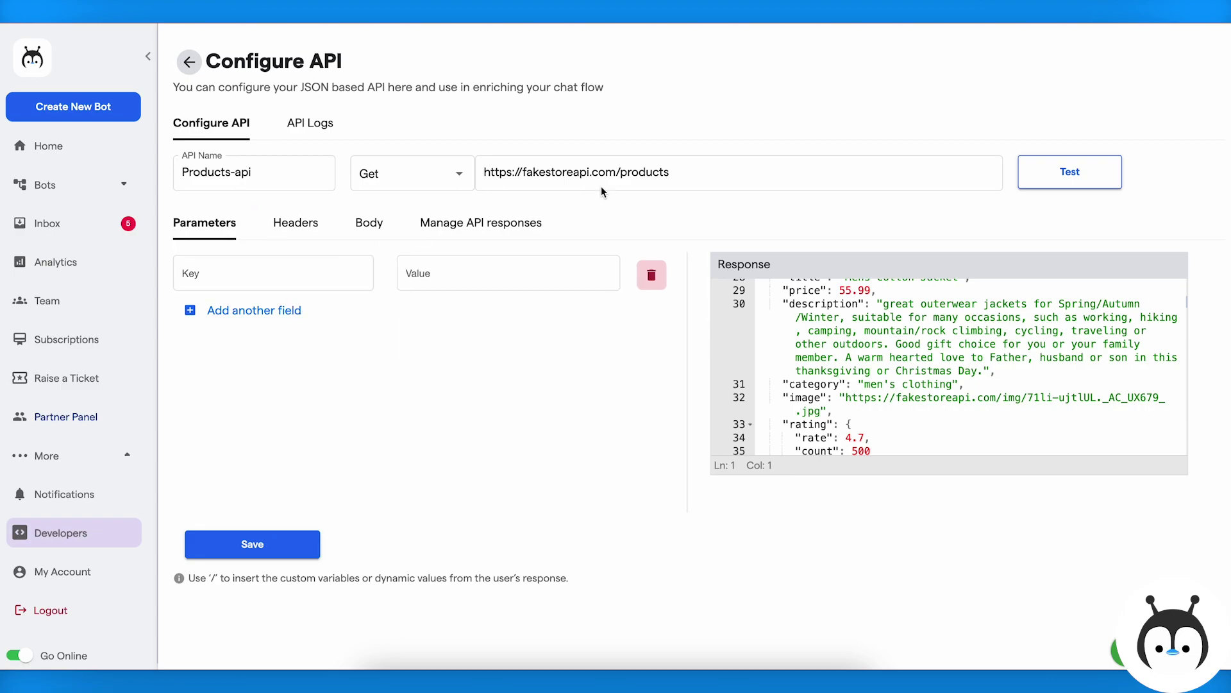
{"action": "left_click", "coordinate": [693, 172]}
{"action": "type", "text": "?apiKey="}
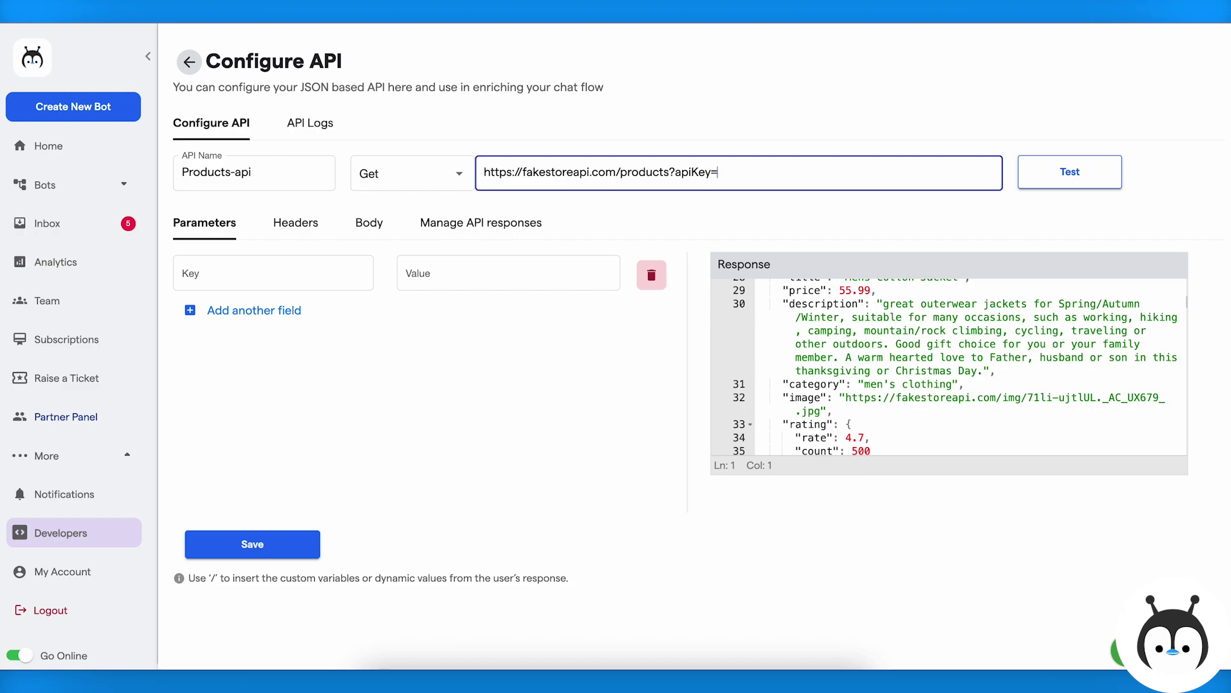
{"action": "type", "text": "asdasd"}
Add an apiKey parameter row and leave its value empty
{"action": "left_click", "coordinate": [356, 275]}
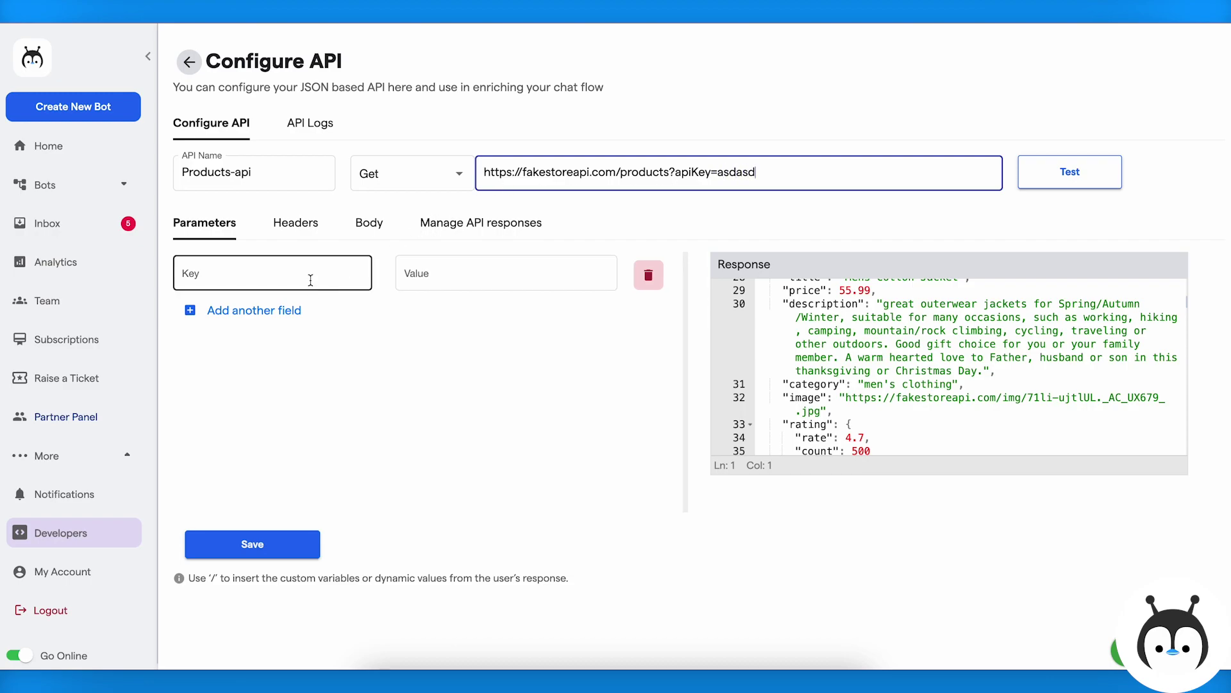
{"action": "type", "text": "apiKey"}
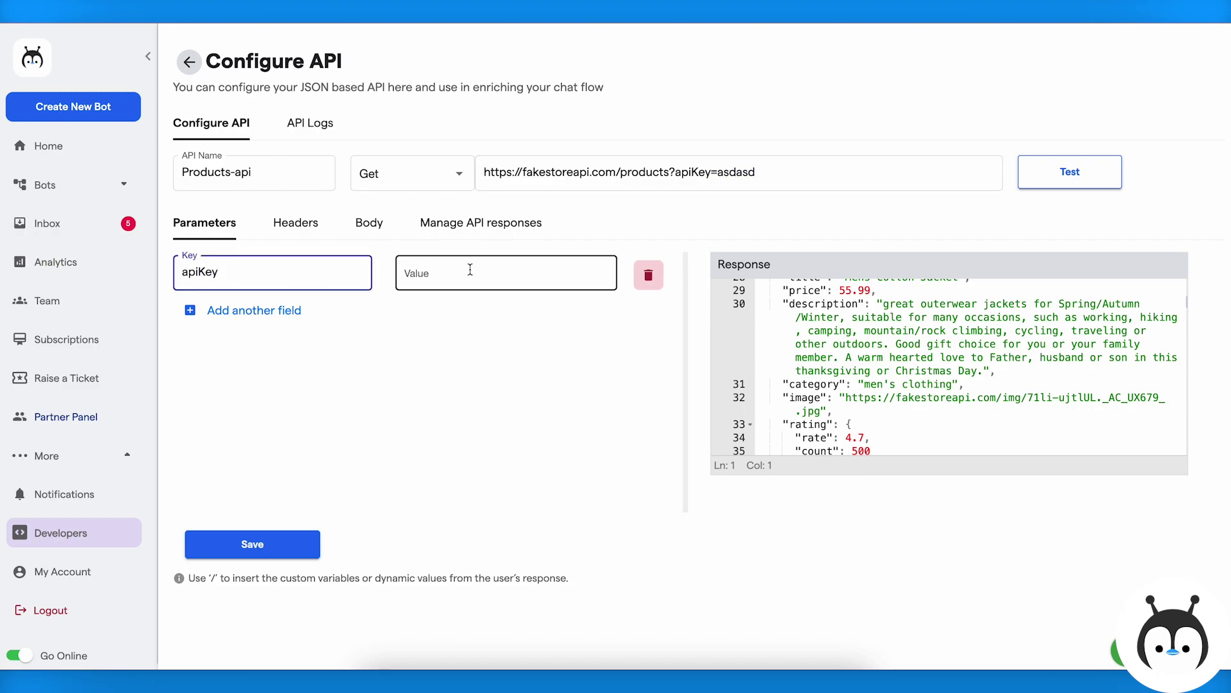
{"action": "left_click", "coordinate": [471, 270]}
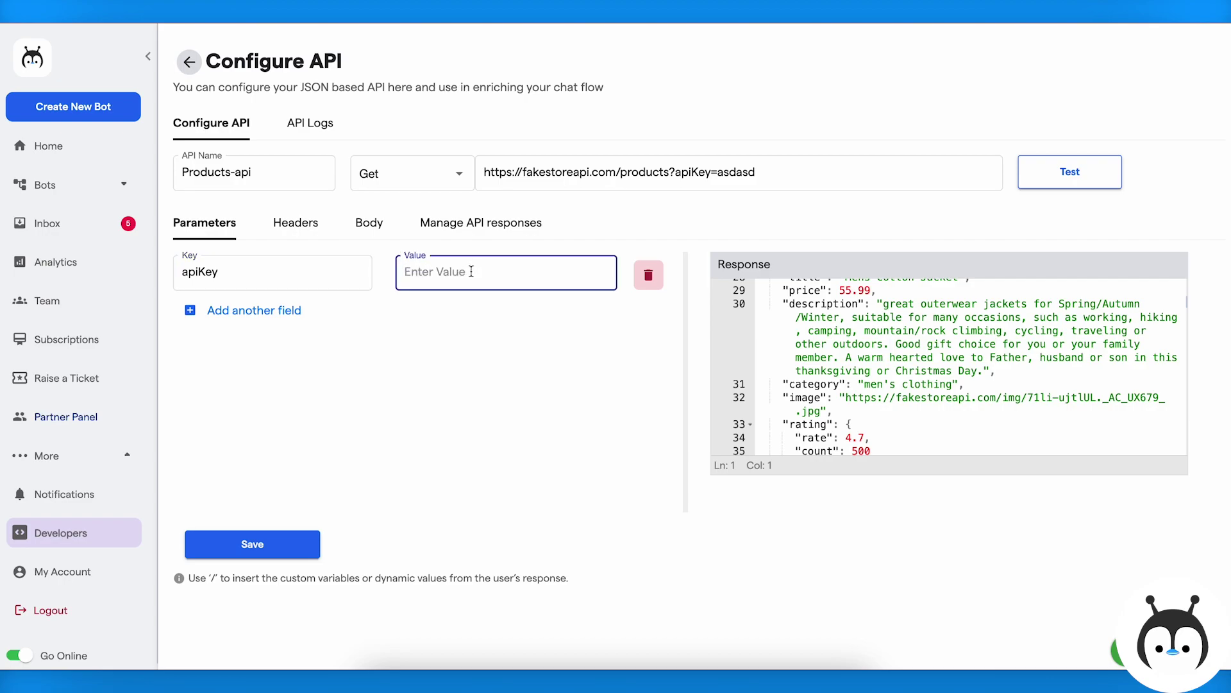
{"action": "type", "text": "/"}
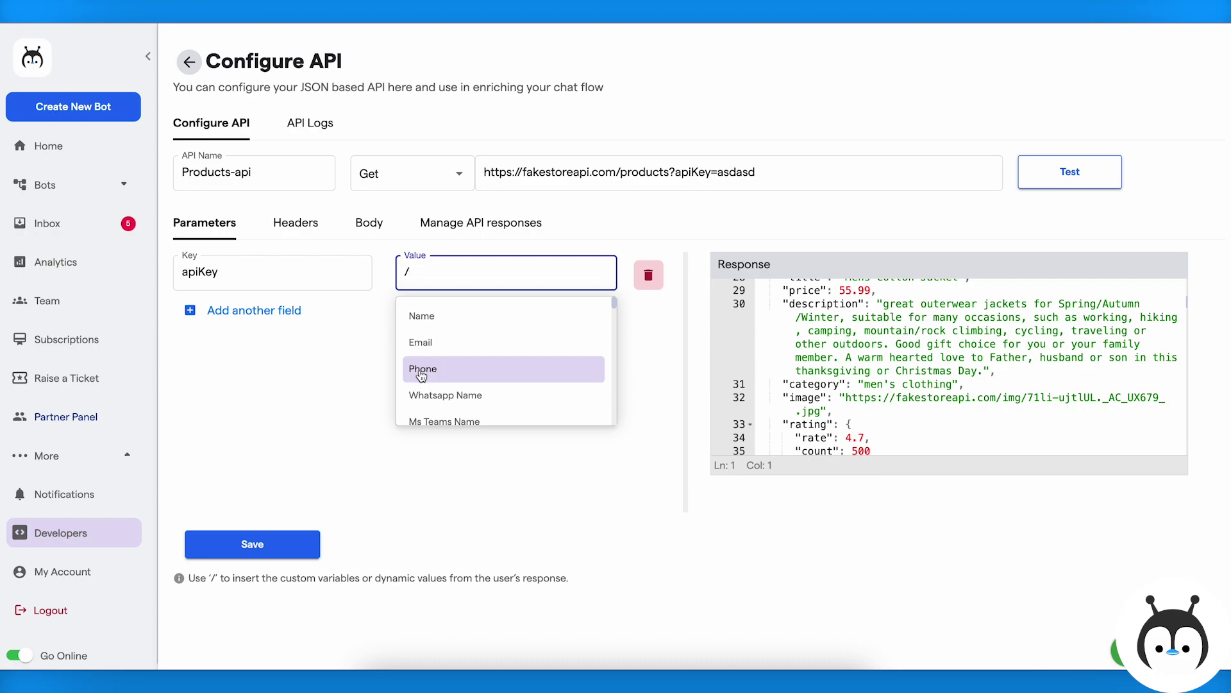
{"action": "key", "text": "BackSpace"}
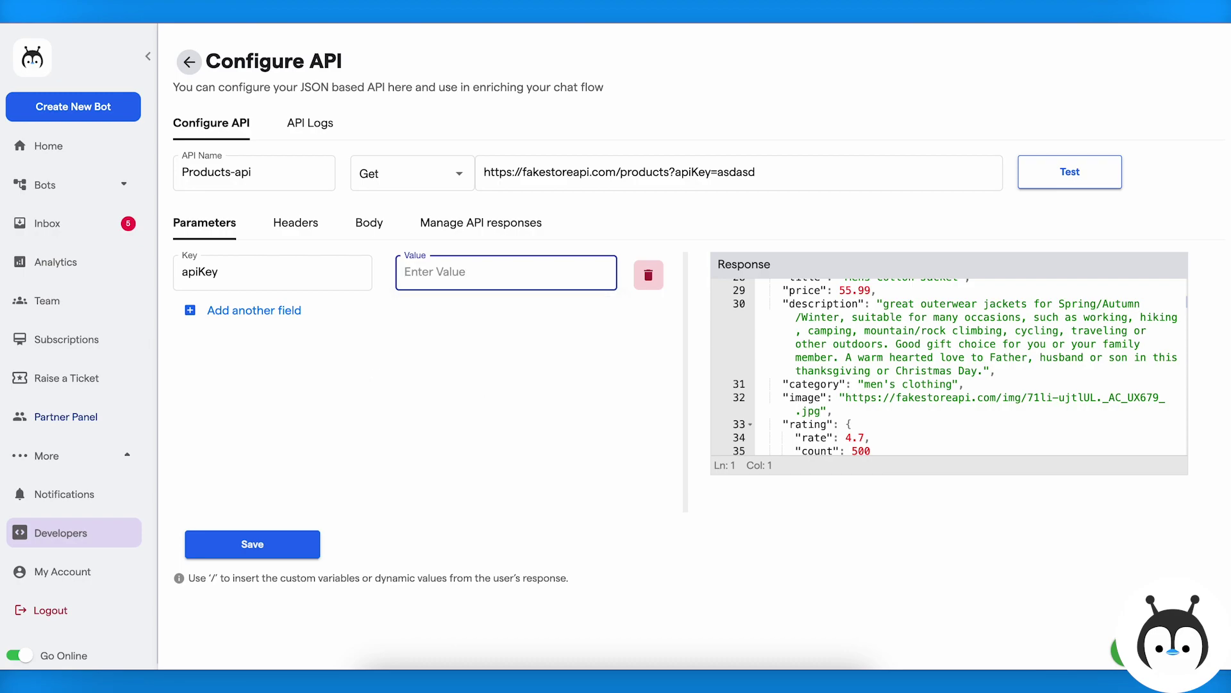
{"action": "left_click", "coordinate": [352, 372]}
{"action": "left_click", "coordinate": [322, 273]}
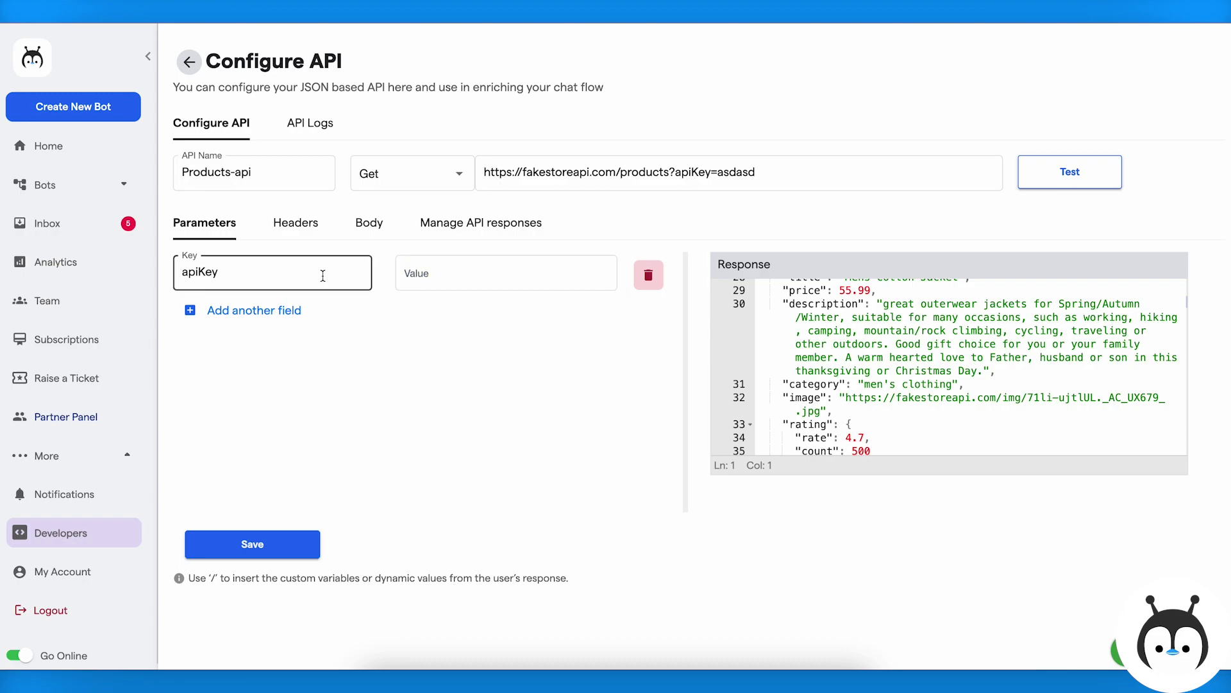
Fill a header row with key api and a '/' variable placeholder value
{"action": "left_click", "coordinate": [295, 234]}
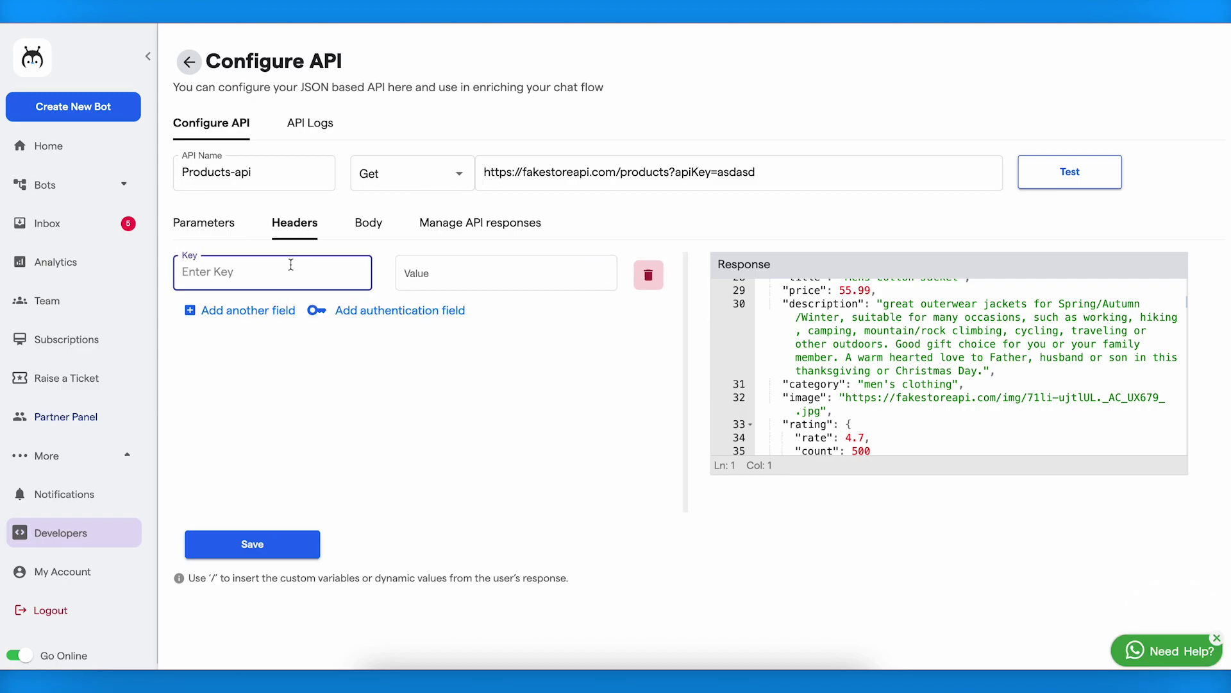
{"action": "type", "text": "apiKey"}
{"action": "left_click", "coordinate": [478, 272]}
{"action": "type", "text": "/"}
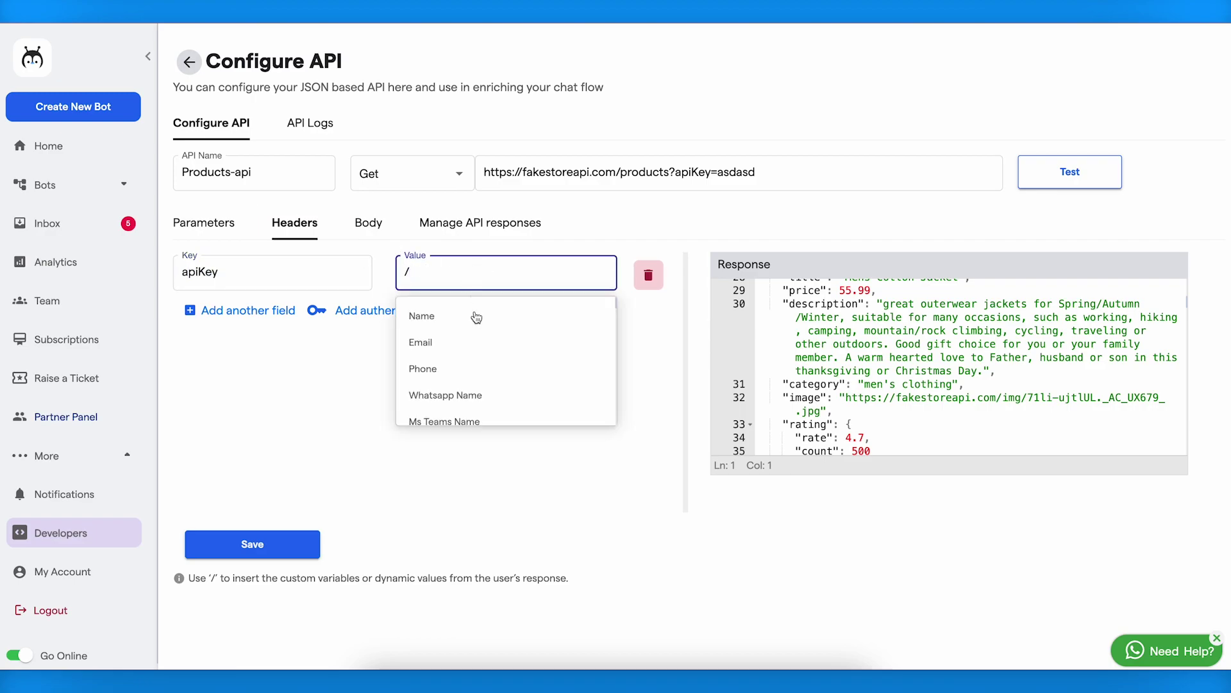
{"action": "scroll", "coordinate": [468, 398], "scroll_direction": "down", "scroll_amount": 3}
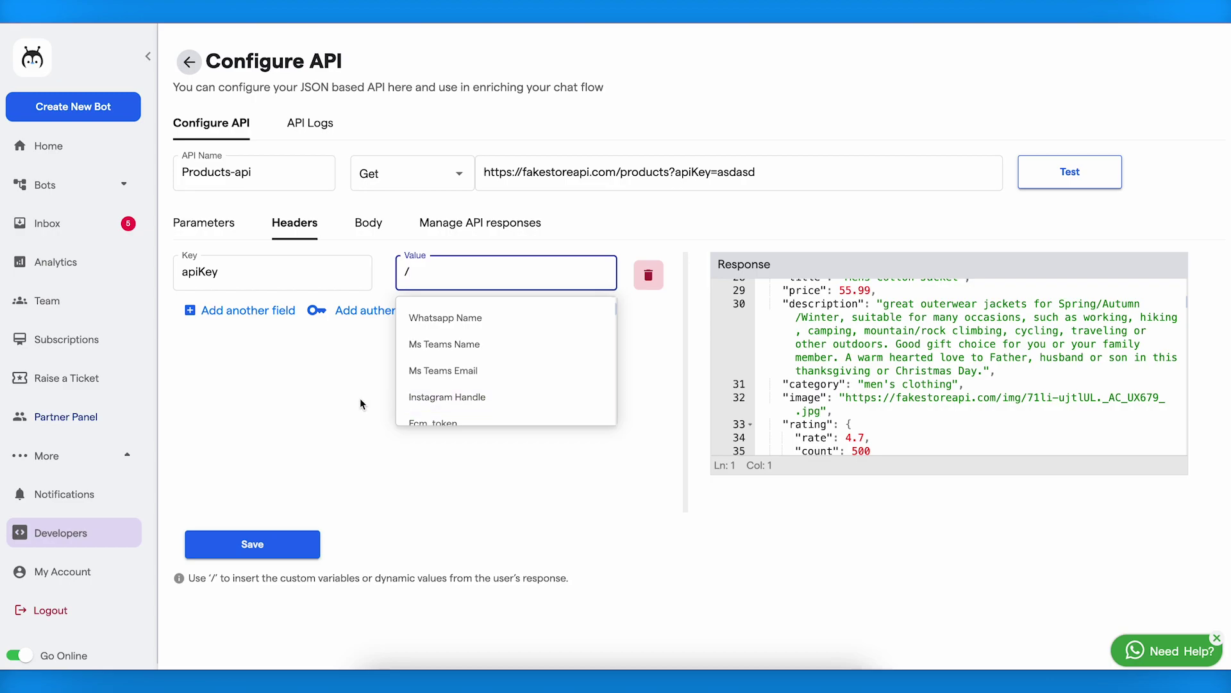
Write a sample JSON request body with a name field and sample value
{"action": "left_click", "coordinate": [368, 223]}
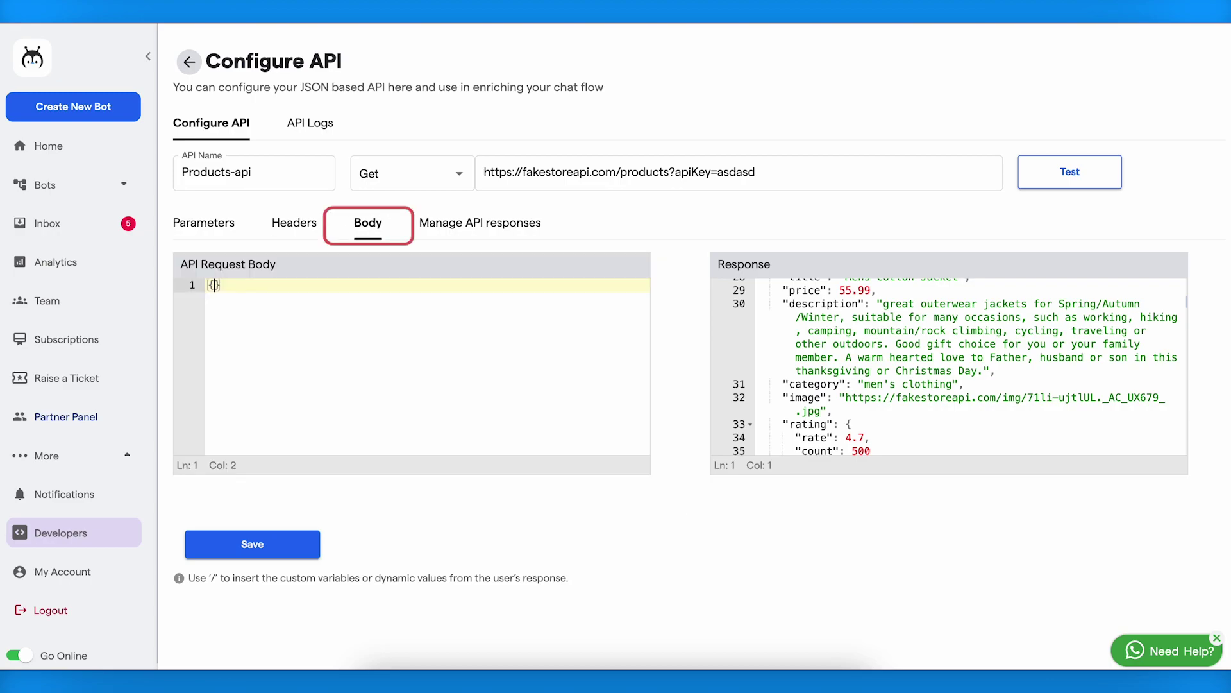
{"action": "key", "text": "Return"}
{"action": "type", "text": "\"anme"}
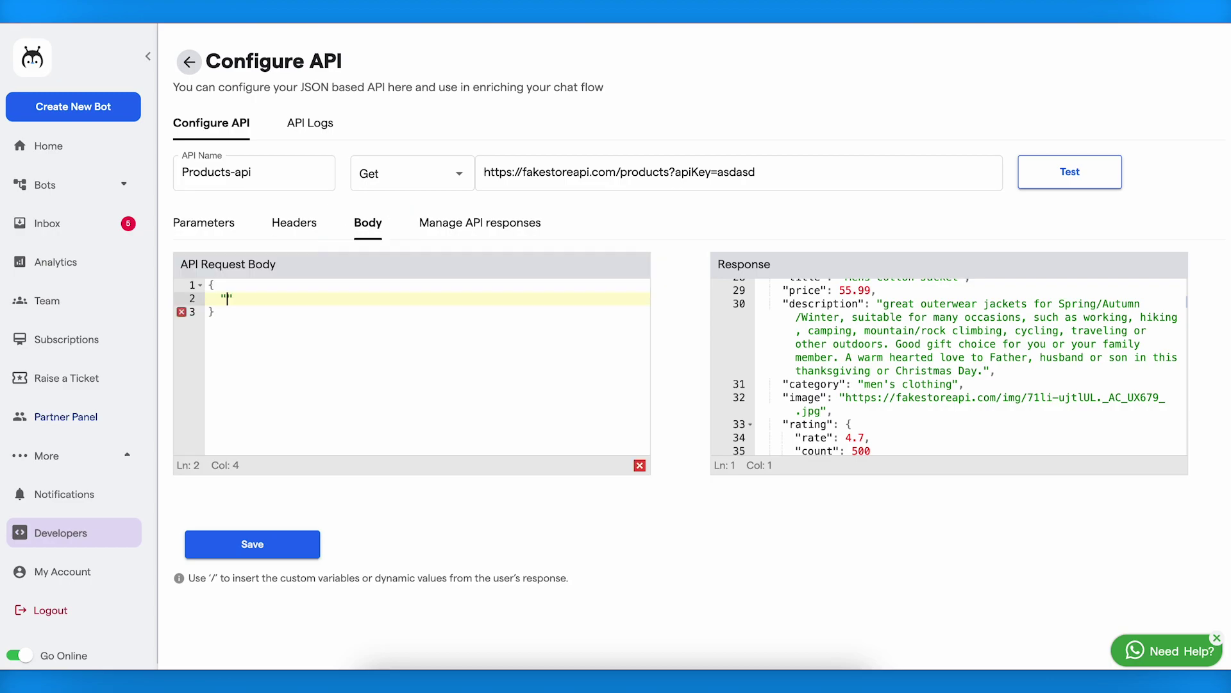
{"action": "key", "text": "BackSpace"}
{"action": "key", "text": "BackSpace"}
{"action": "key", "text": "BackSpace"}
{"action": "type", "text": "name\": \"/"}
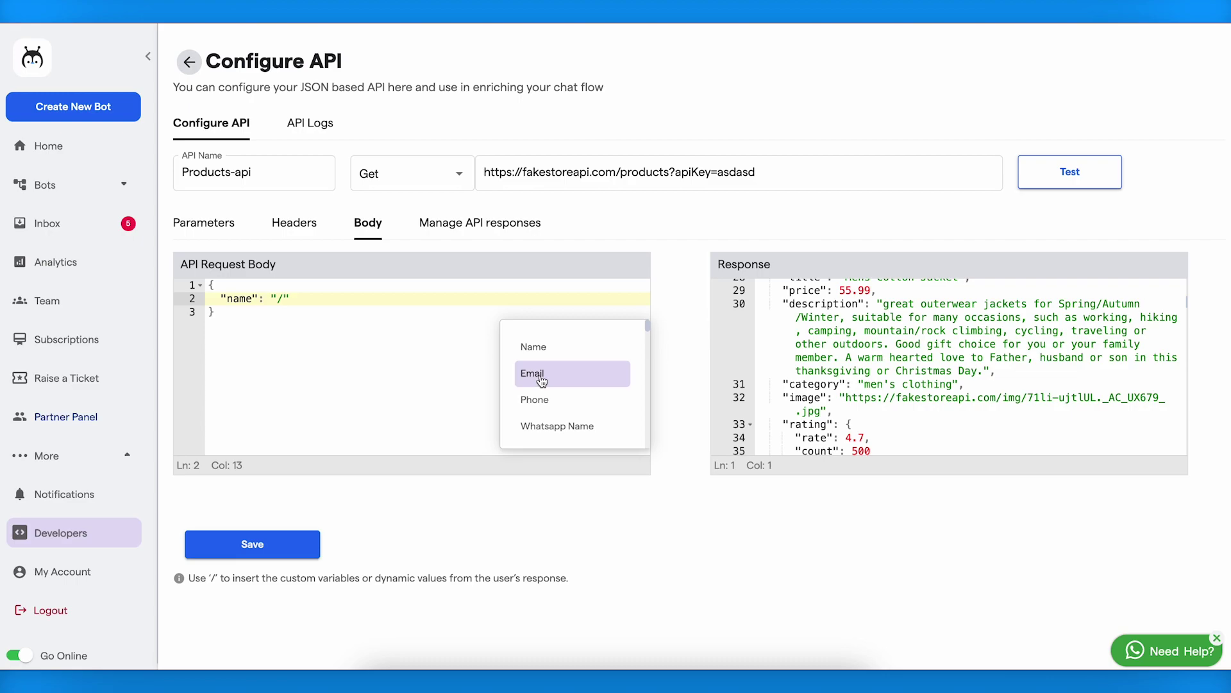
{"action": "scroll", "coordinate": [542, 381], "scroll_direction": "down", "scroll_amount": 1}
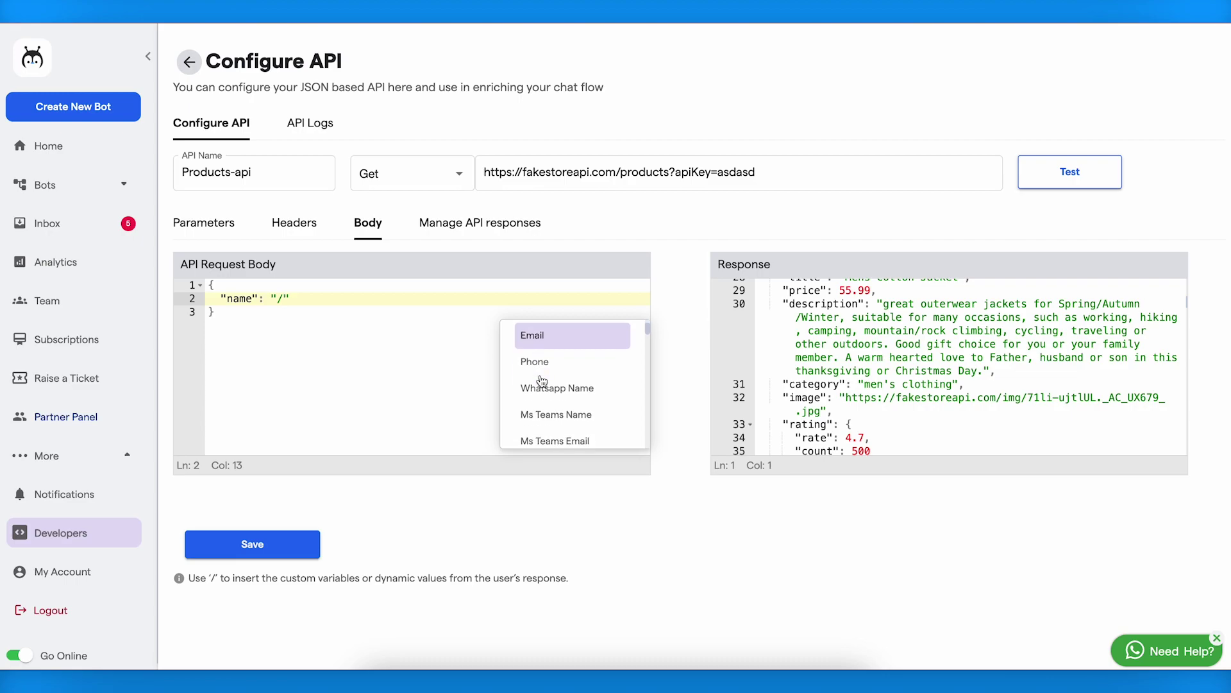
{"action": "left_click", "coordinate": [404, 361]}
{"action": "left_click", "coordinate": [281, 298]}
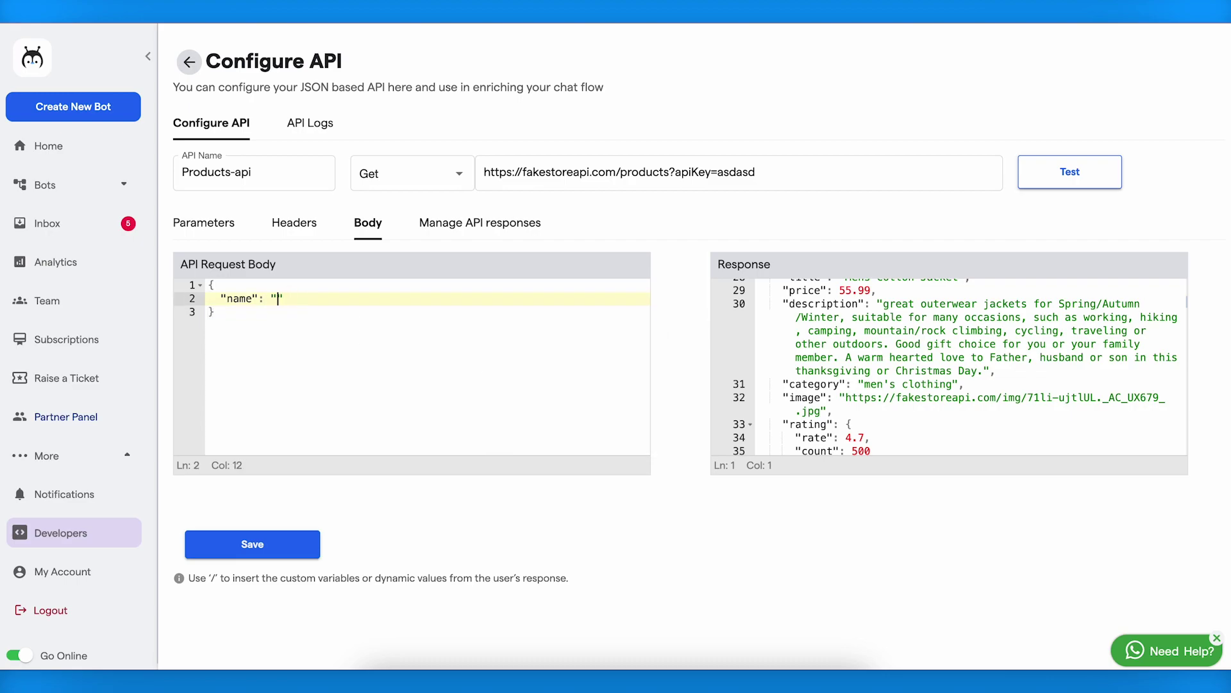
{"action": "type", "text": "Satyam"}
{"action": "left_click", "coordinate": [387, 337]}
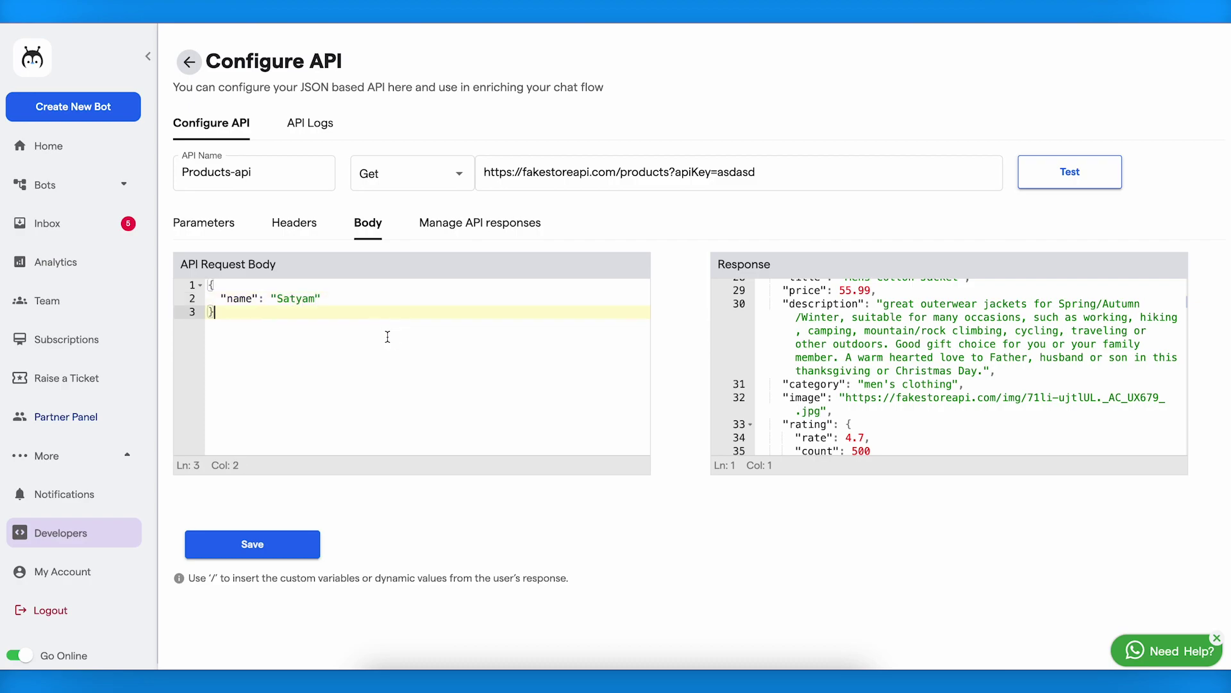
Clear the entire request body and bring up Manage API responses
{"action": "key", "text": "ctrl+a"}
{"action": "key", "text": "BackSpace"}
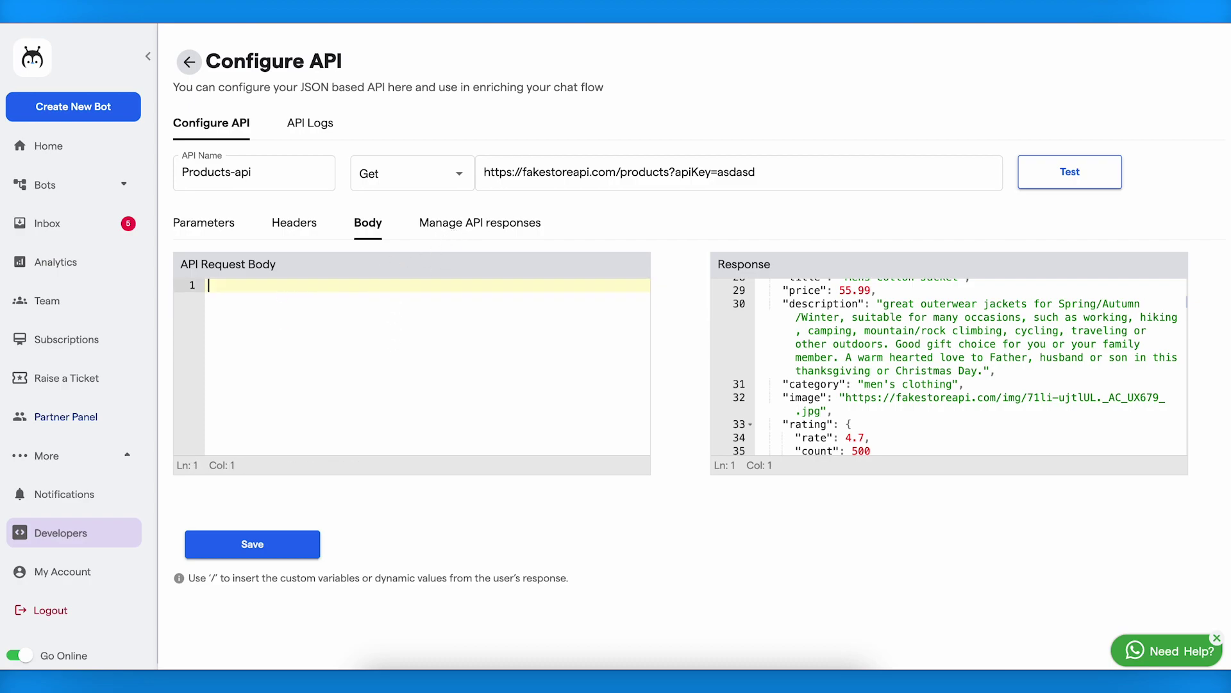
{"action": "left_click", "coordinate": [468, 236]}
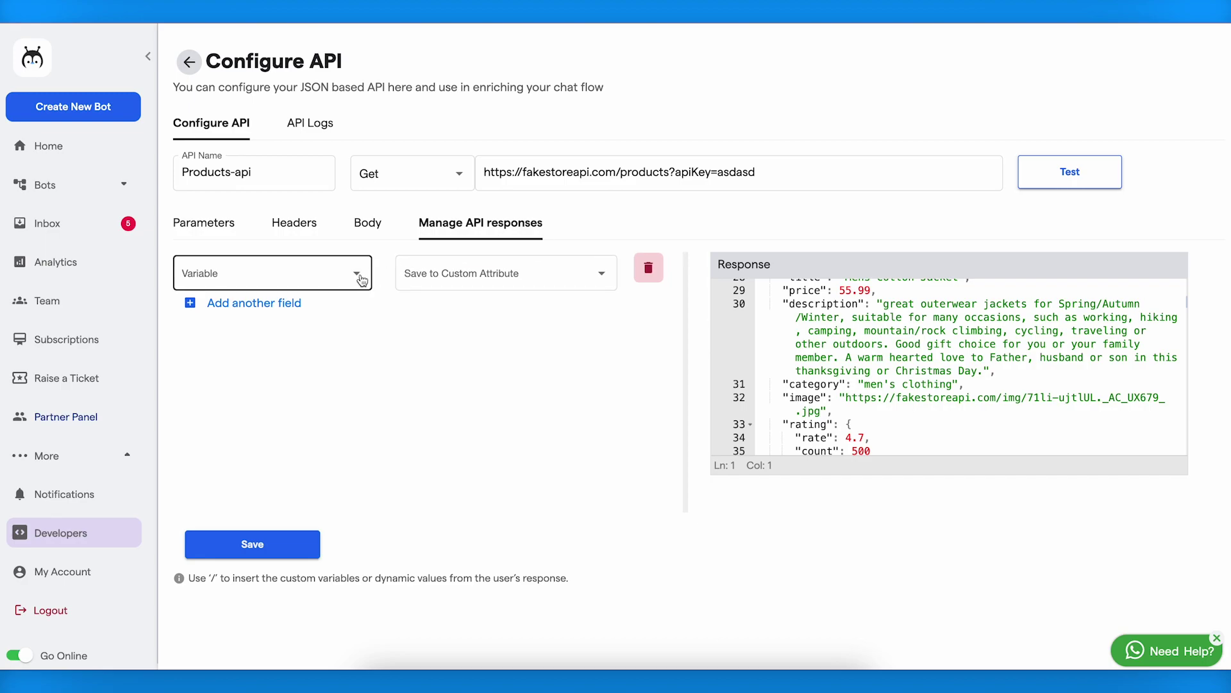
Map the response field [0].Title to the Name custom attribute and save Products-api
{"action": "scroll", "coordinate": [813, 329], "scroll_direction": "up", "scroll_amount": 10}
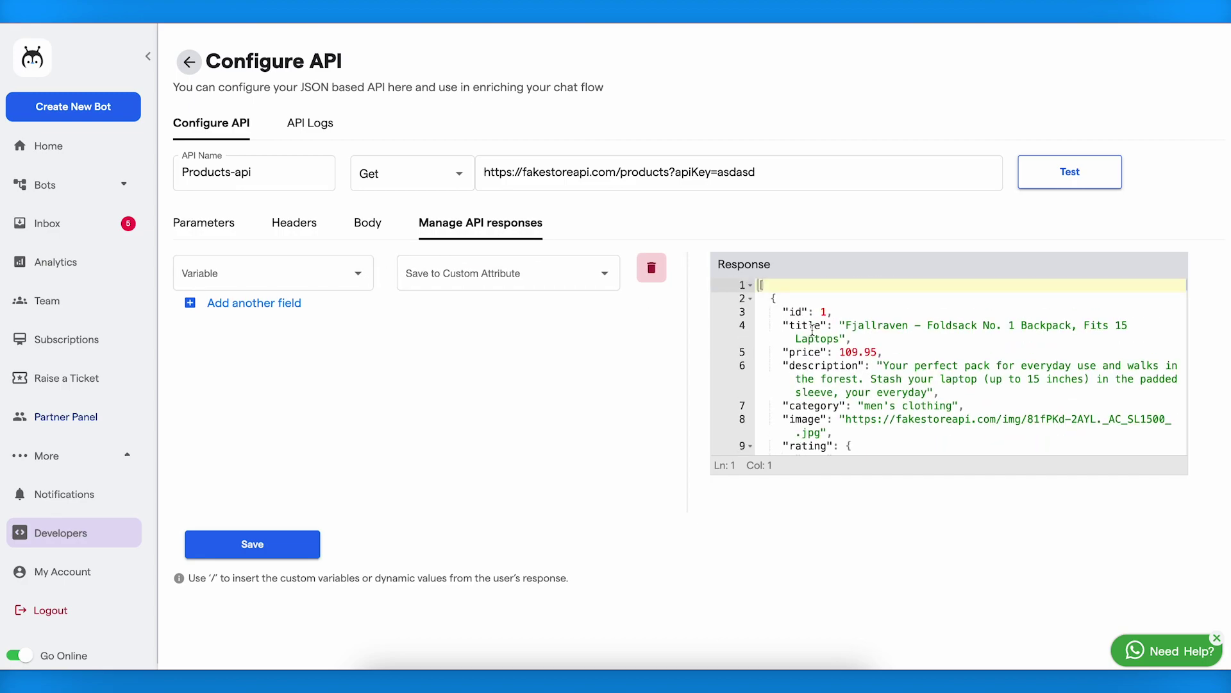
{"action": "left_click", "coordinate": [308, 273]}
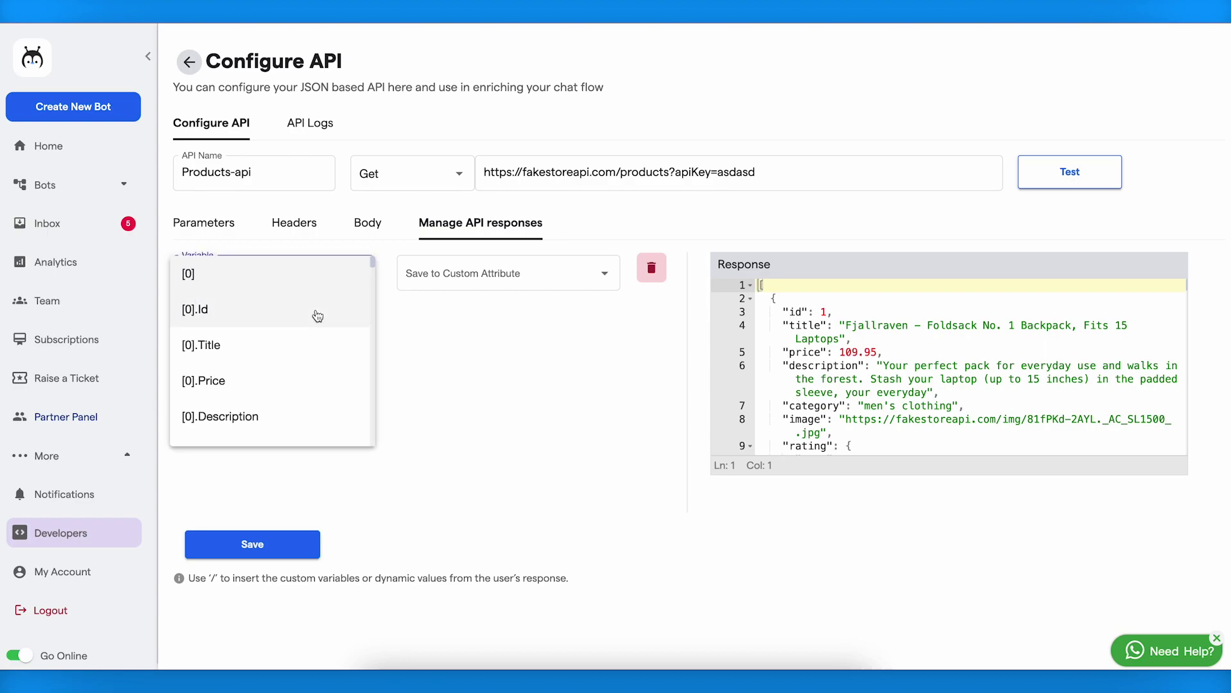
{"action": "left_click", "coordinate": [302, 349]}
{"action": "left_click", "coordinate": [480, 289]}
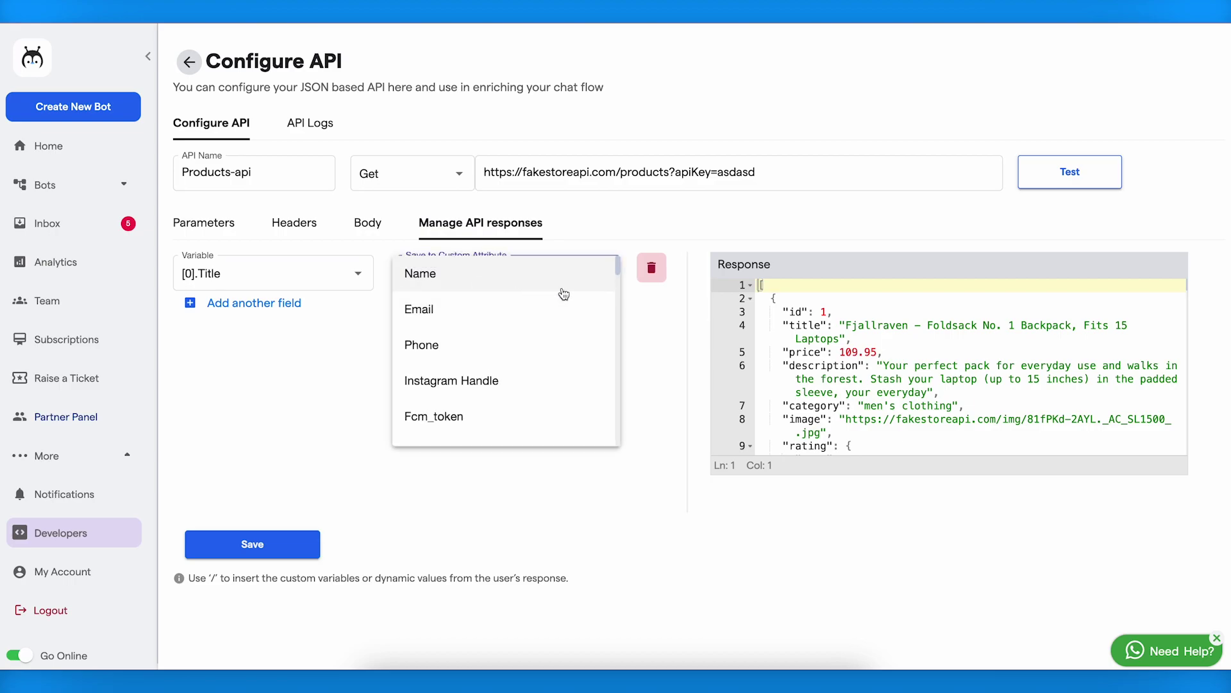
{"action": "left_click", "coordinate": [511, 276]}
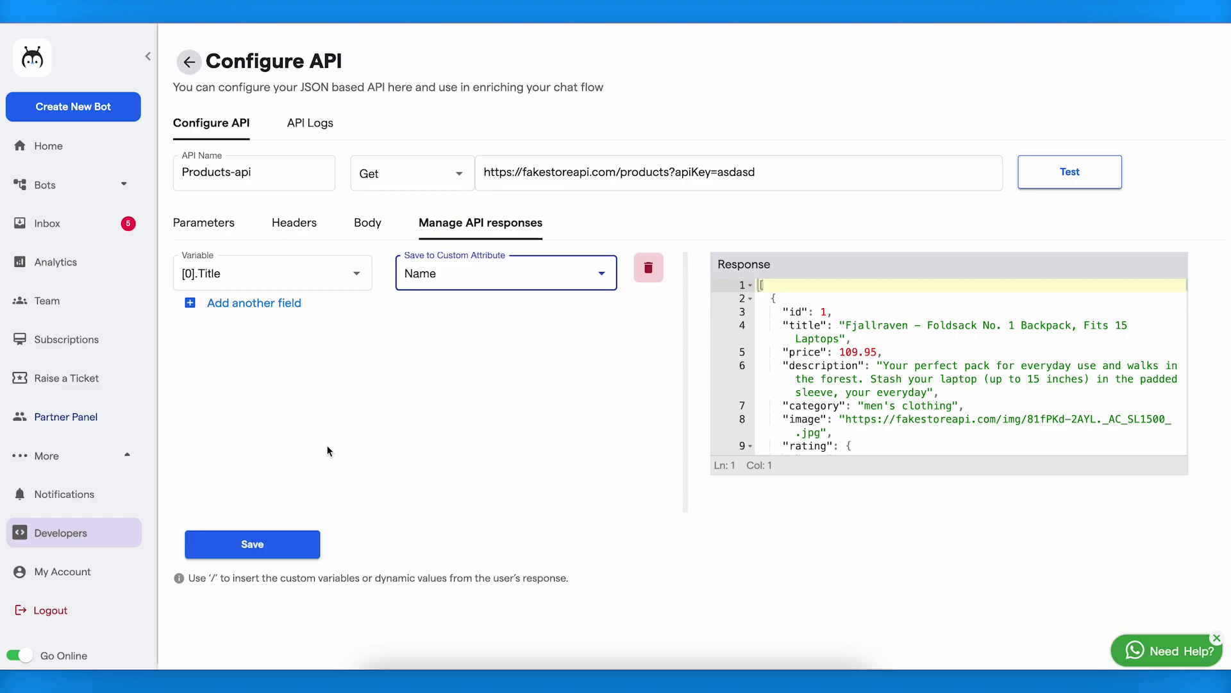
{"action": "left_click", "coordinate": [263, 544]}
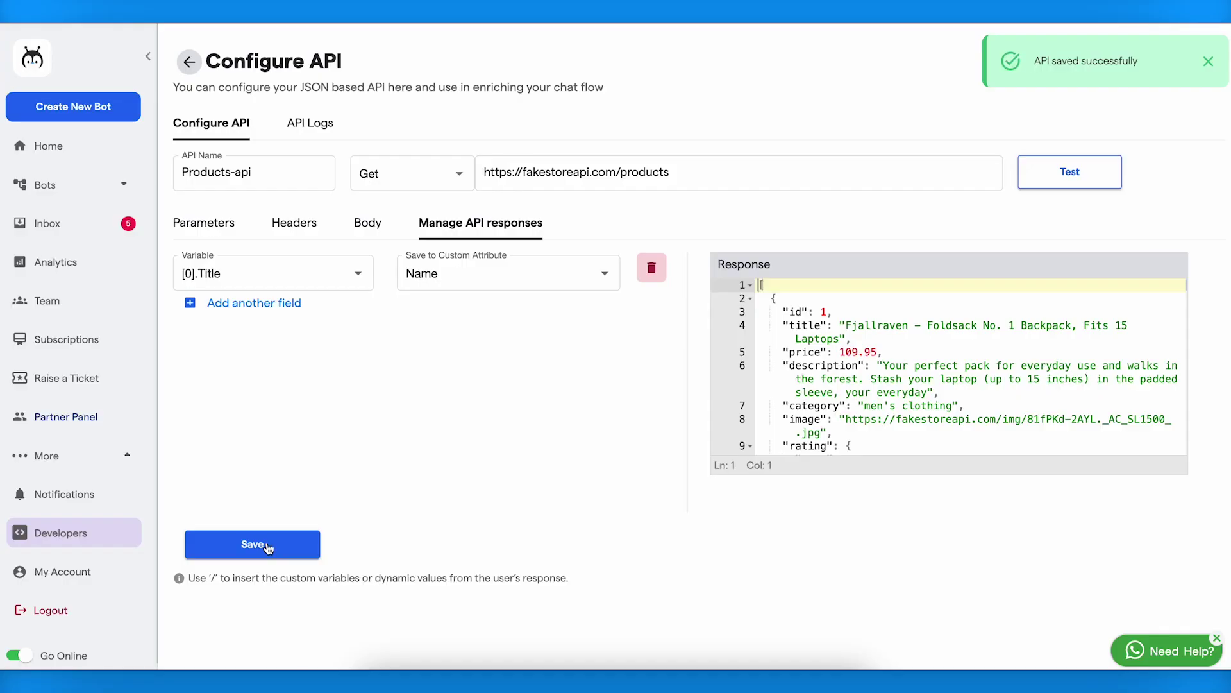
{"action": "left_click", "coordinate": [434, 372]}
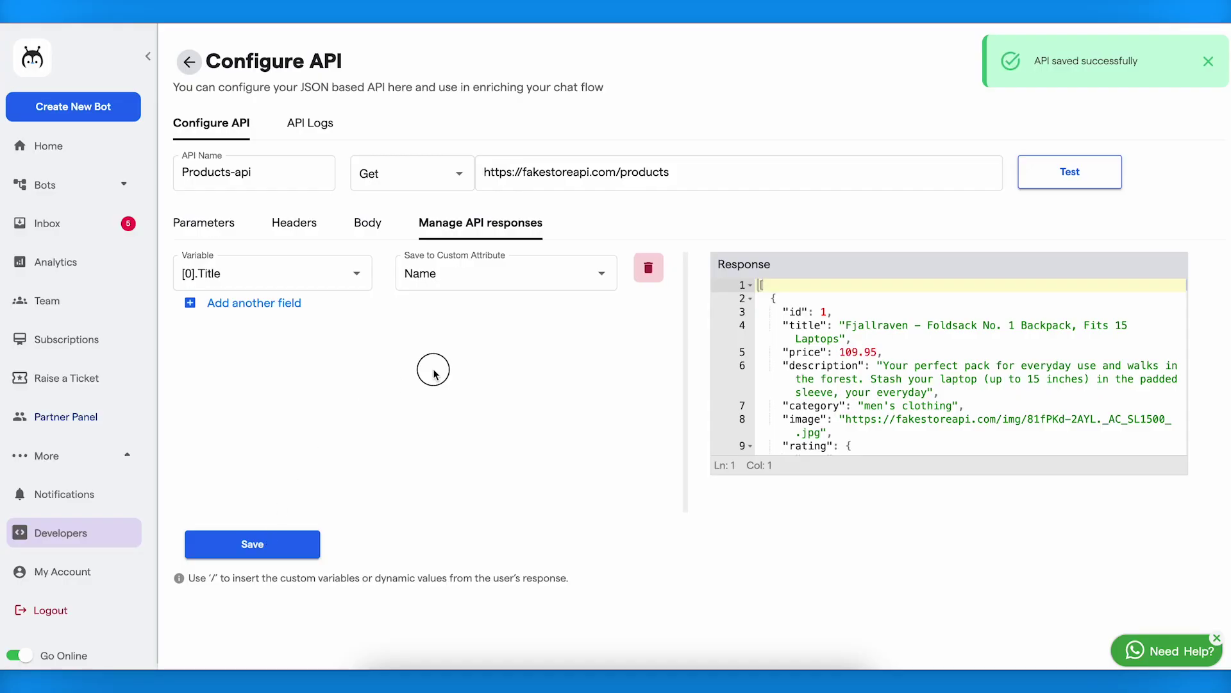
Create a Products Test chat flow in the Marketing Automation bot and open its editor
{"action": "left_click", "coordinate": [122, 186]}
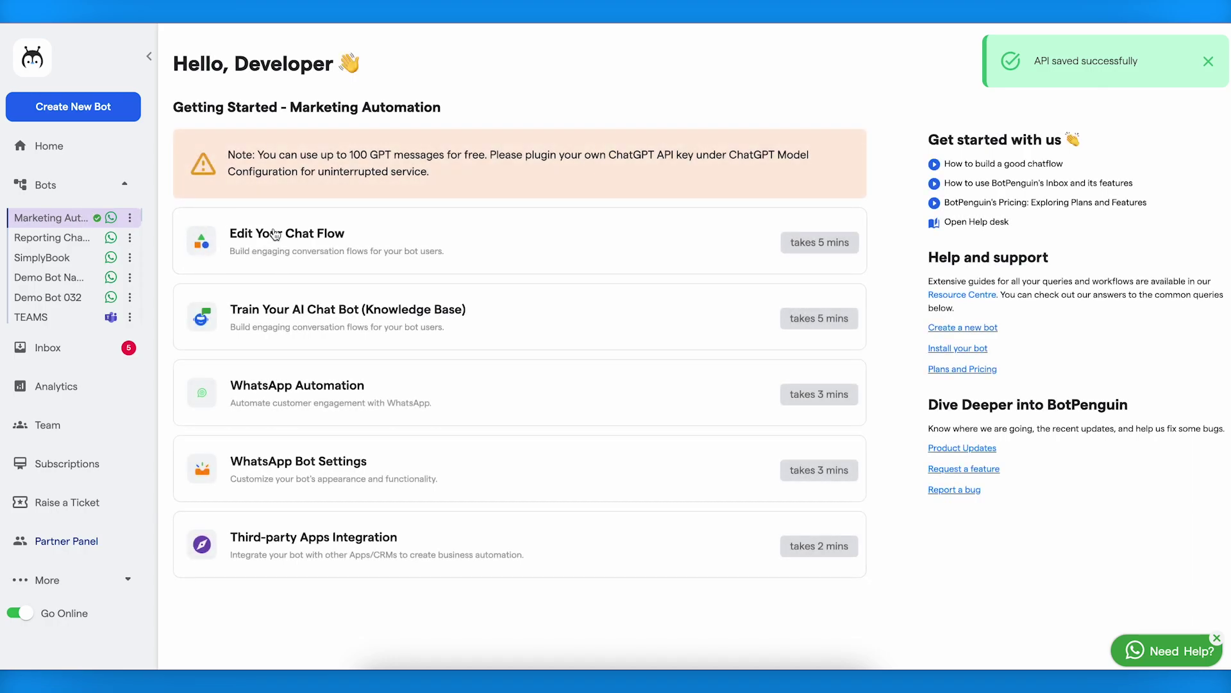
{"action": "left_click", "coordinate": [77, 218]}
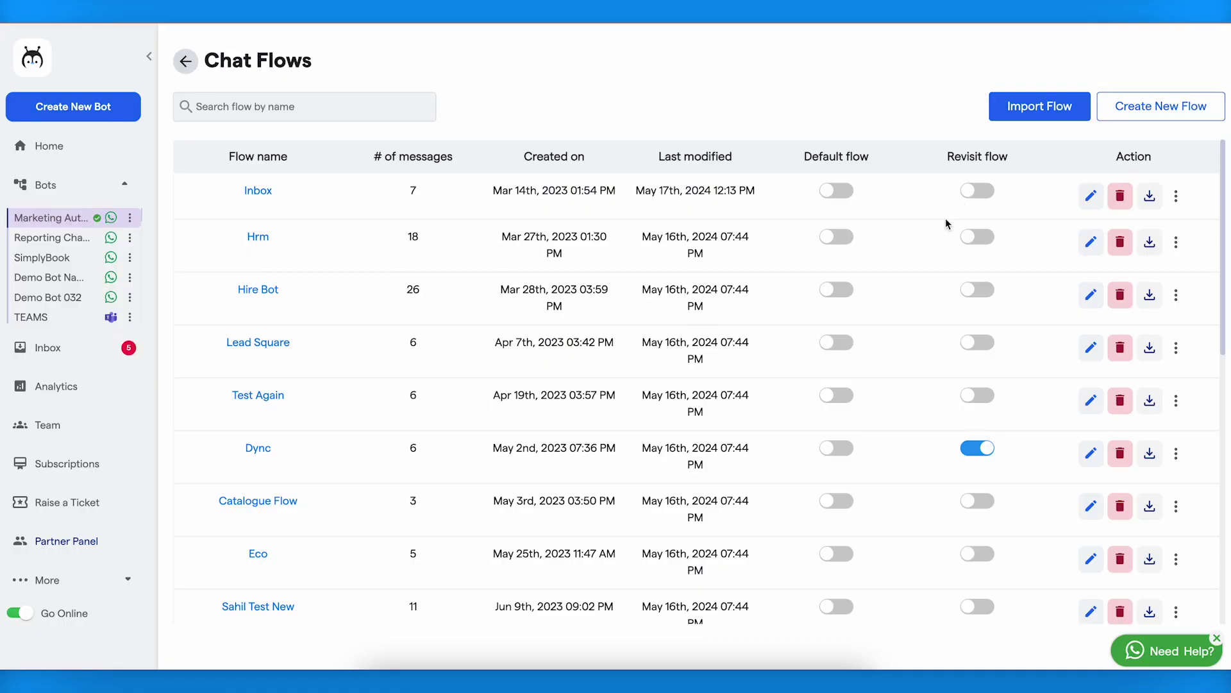
{"action": "left_click", "coordinate": [1208, 121]}
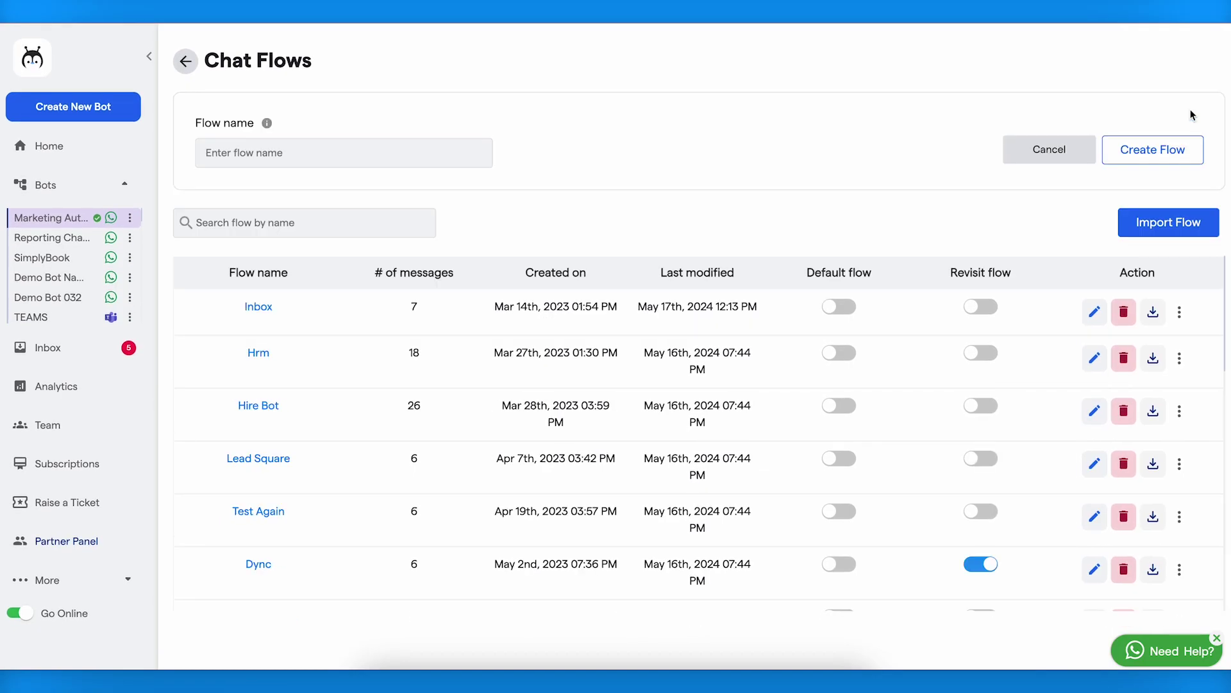
{"action": "left_click", "coordinate": [464, 154]}
{"action": "type", "text": "Products Test"}
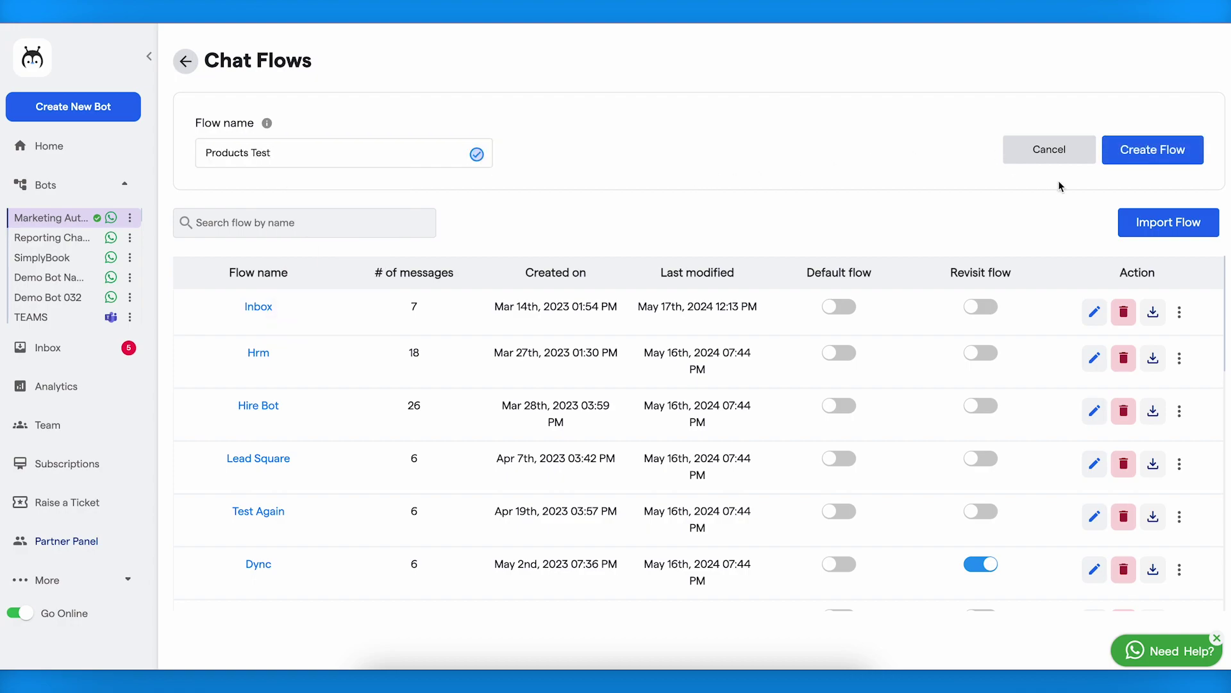
{"action": "left_click", "coordinate": [1115, 154]}
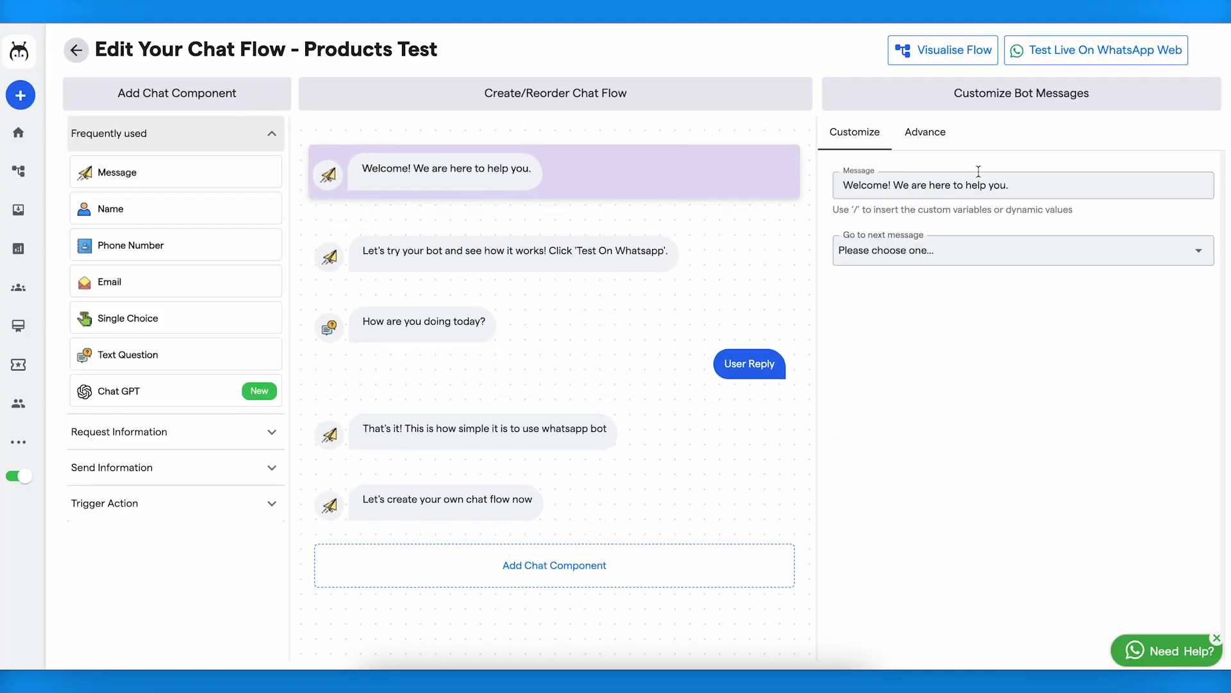
Reword the welcome message to 'Welcome to our online store' and add a Name question
{"action": "double_click", "coordinate": [997, 186]}
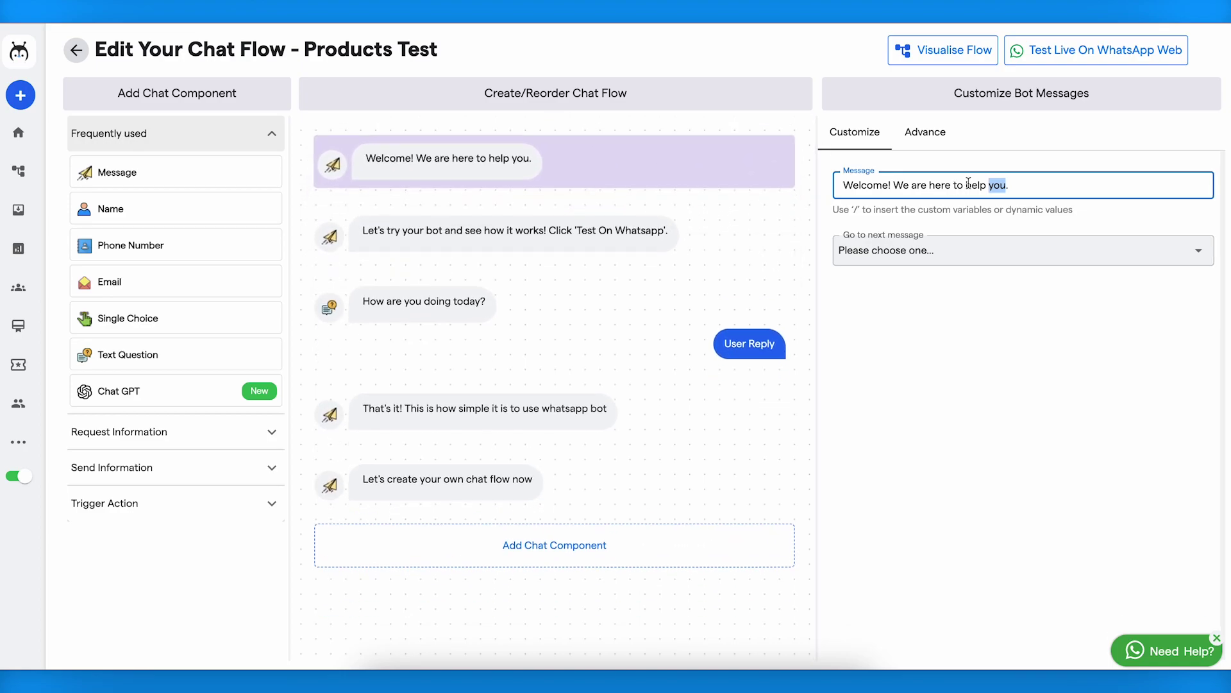
{"action": "triple_click", "coordinate": [894, 185]}
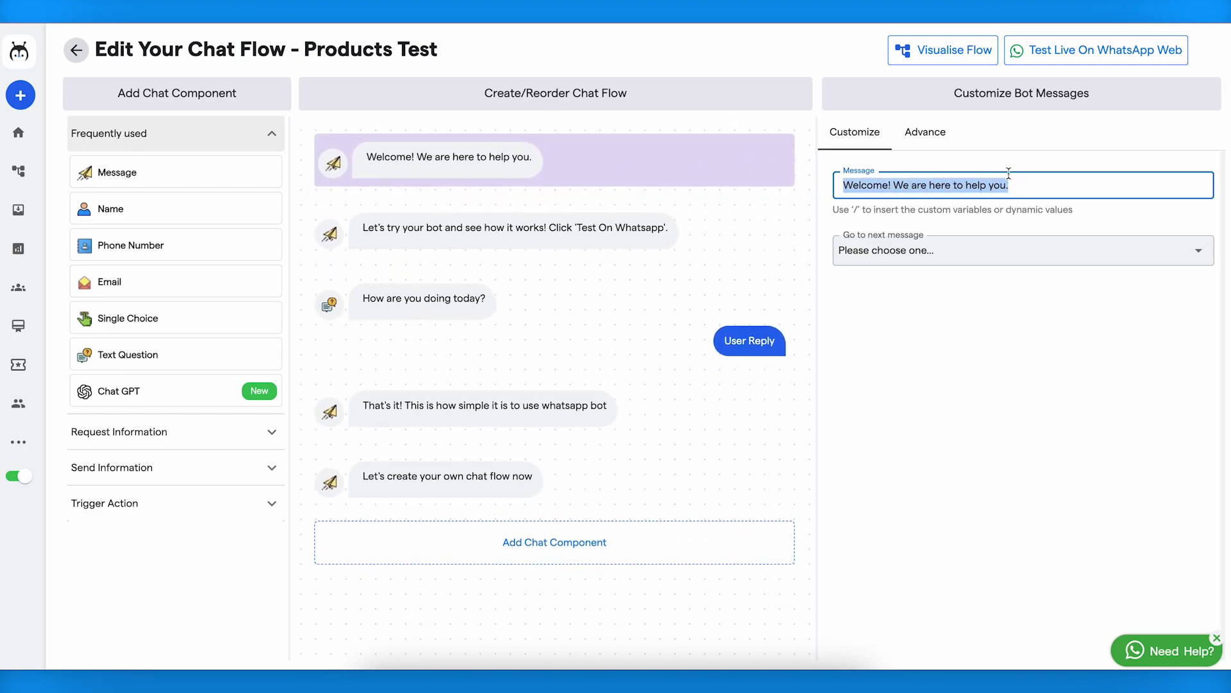
{"action": "type", "text": "WElcome"}
{"action": "key", "text": "ctrl+a"}
{"action": "type", "text": "We"}
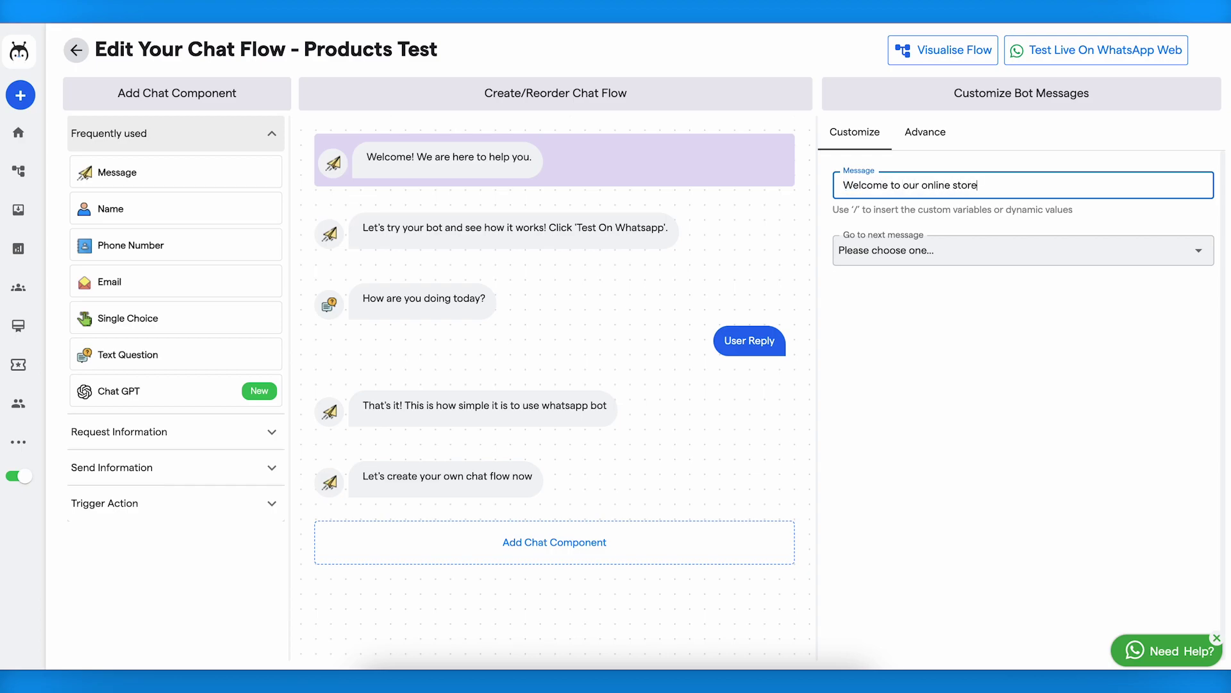
{"action": "left_click", "coordinate": [1099, 367]}
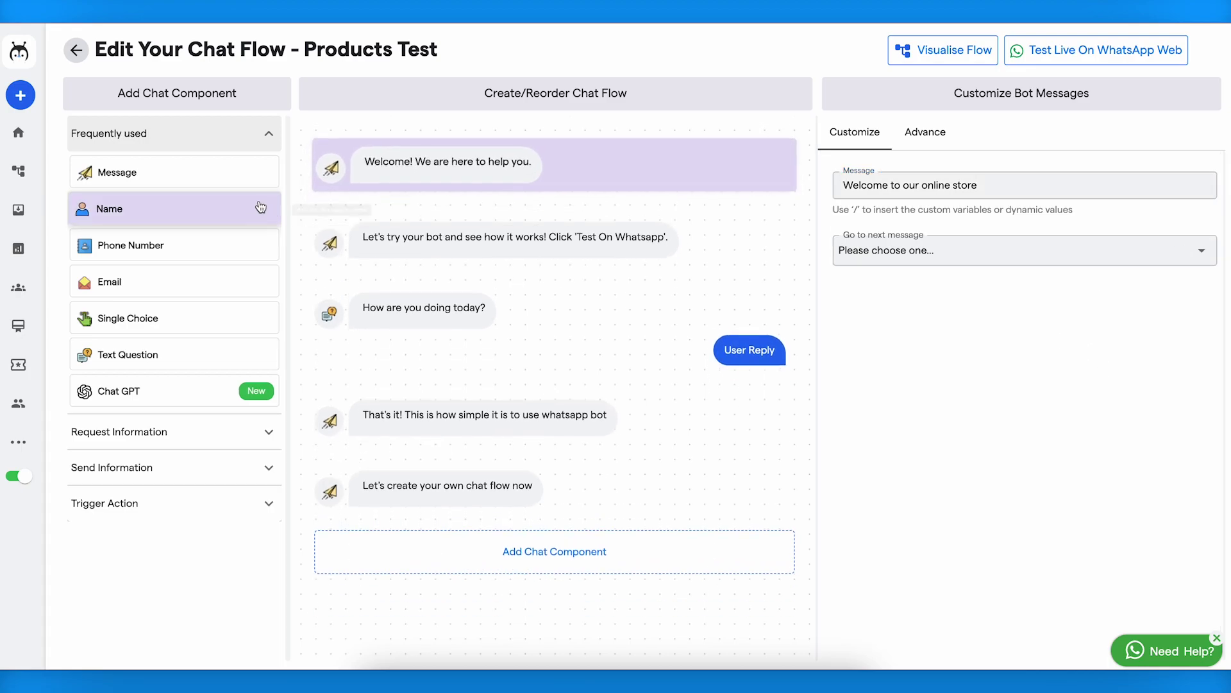
{"action": "left_click", "coordinate": [261, 206]}
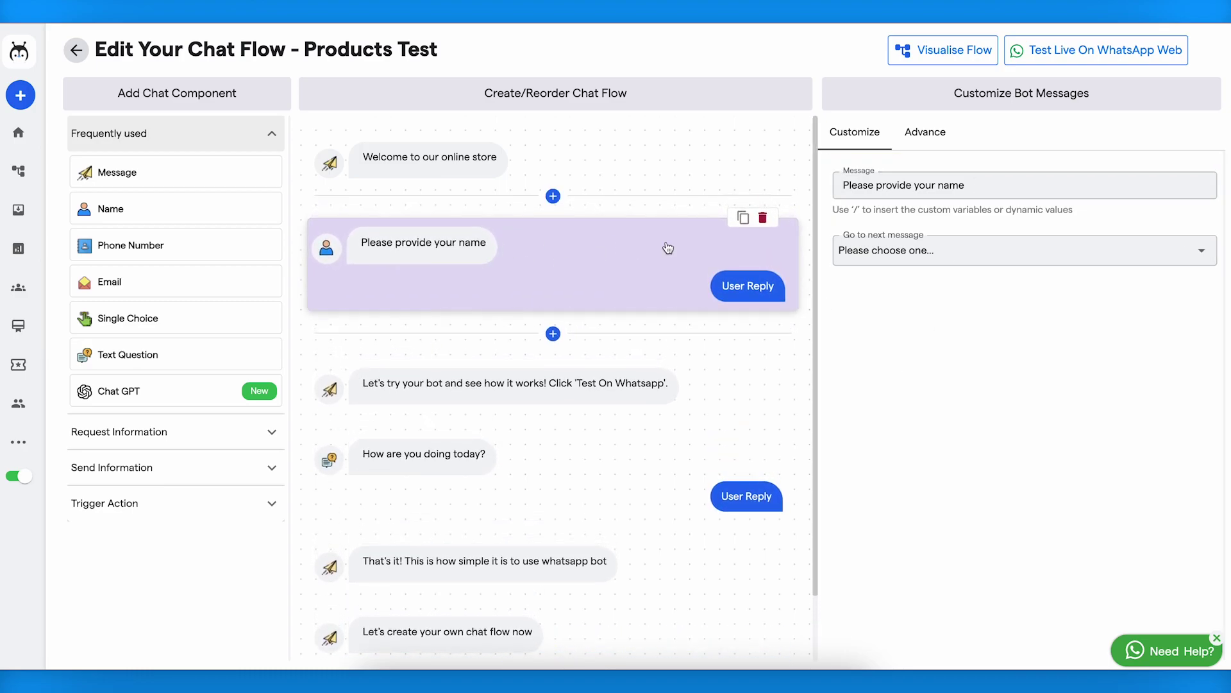
Add an API step from the Request Info components and set it to call products-api
{"action": "left_click", "coordinate": [150, 136]}
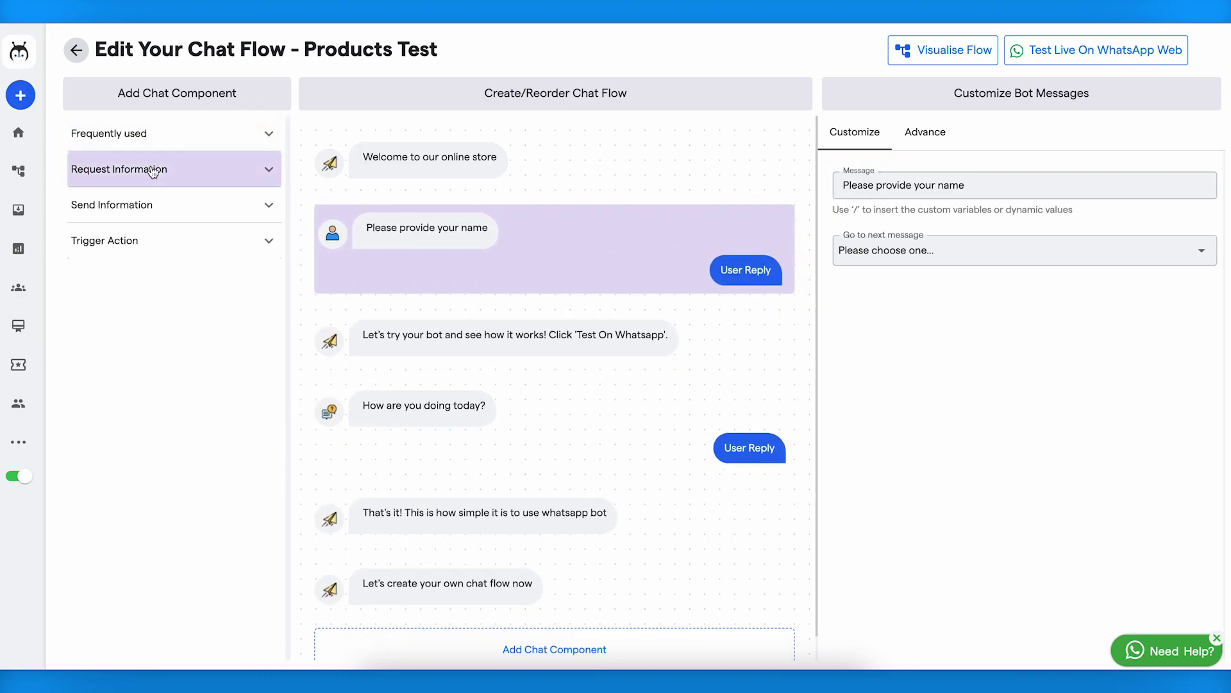
{"action": "left_click", "coordinate": [153, 170]}
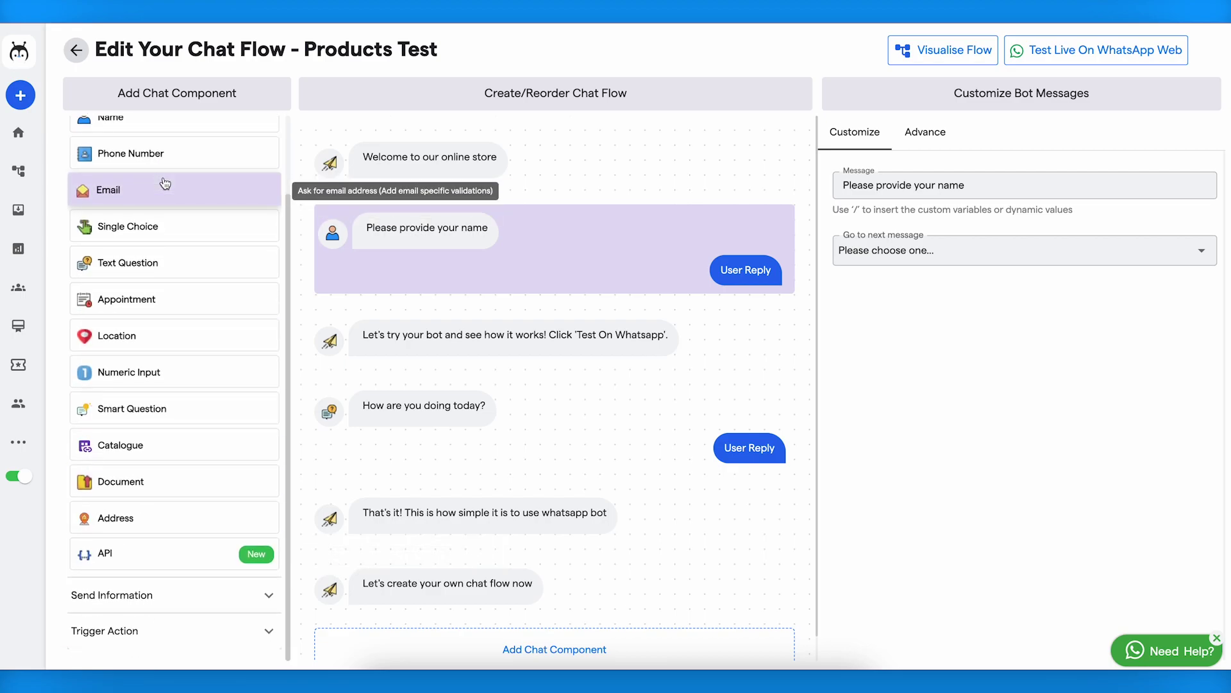
{"action": "left_click", "coordinate": [152, 552]}
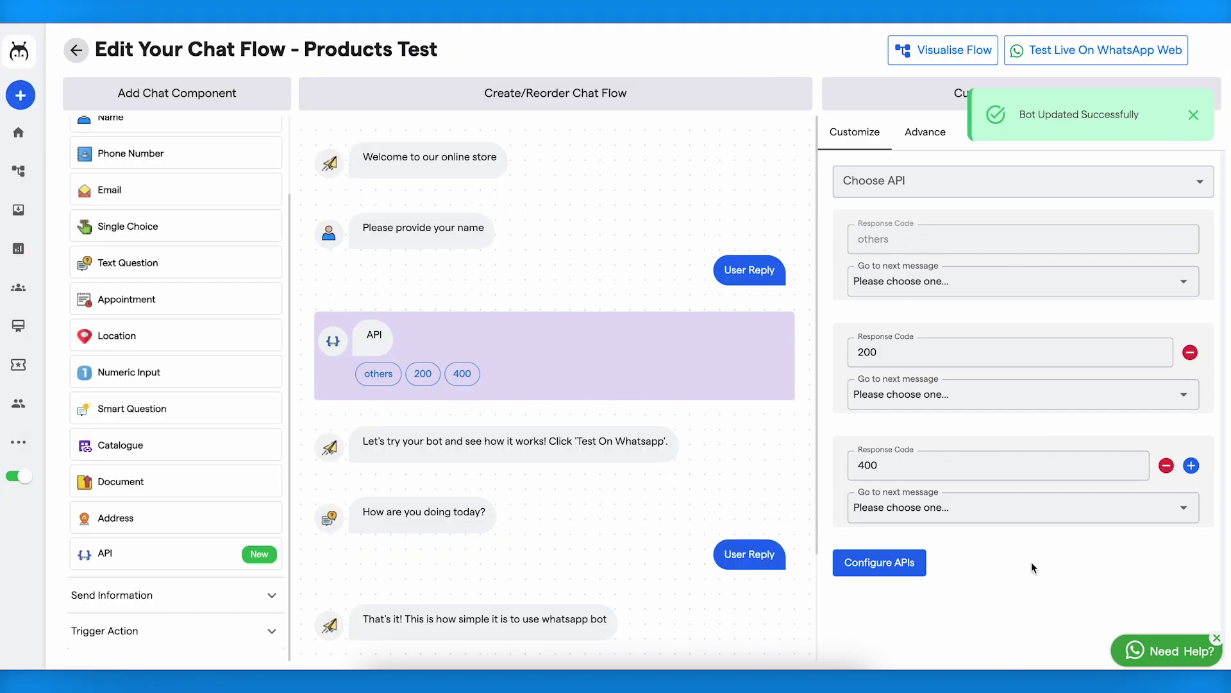
{"action": "left_click", "coordinate": [926, 185]}
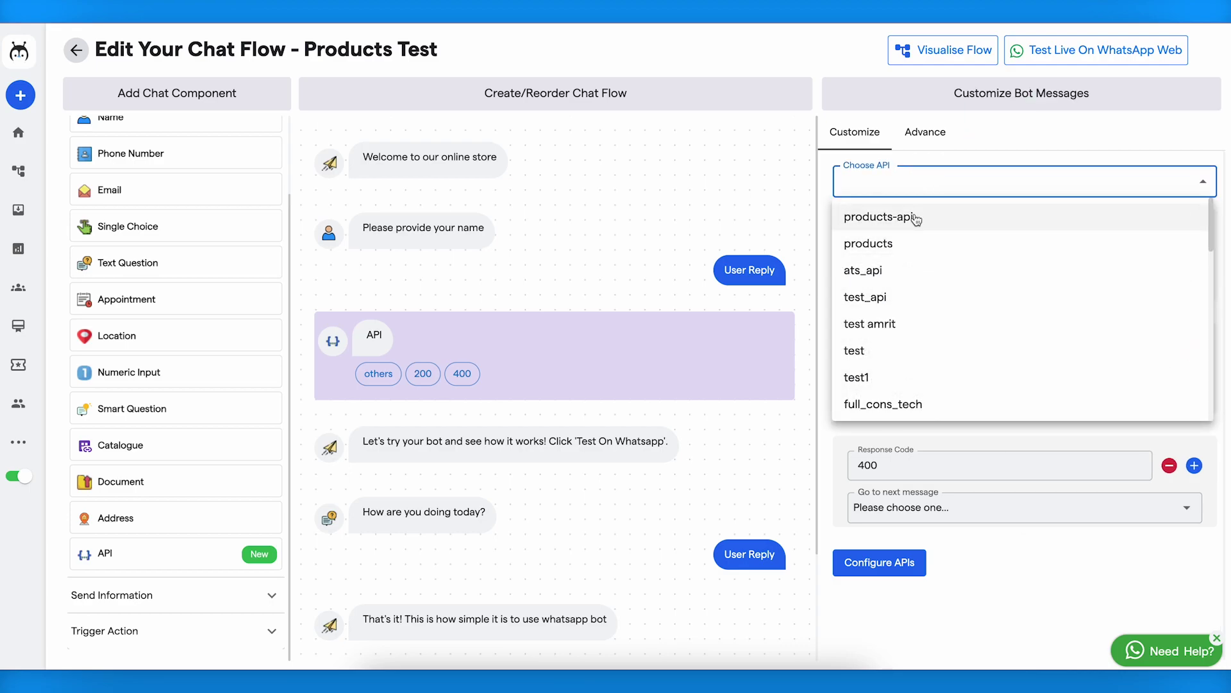
{"action": "left_click", "coordinate": [916, 219]}
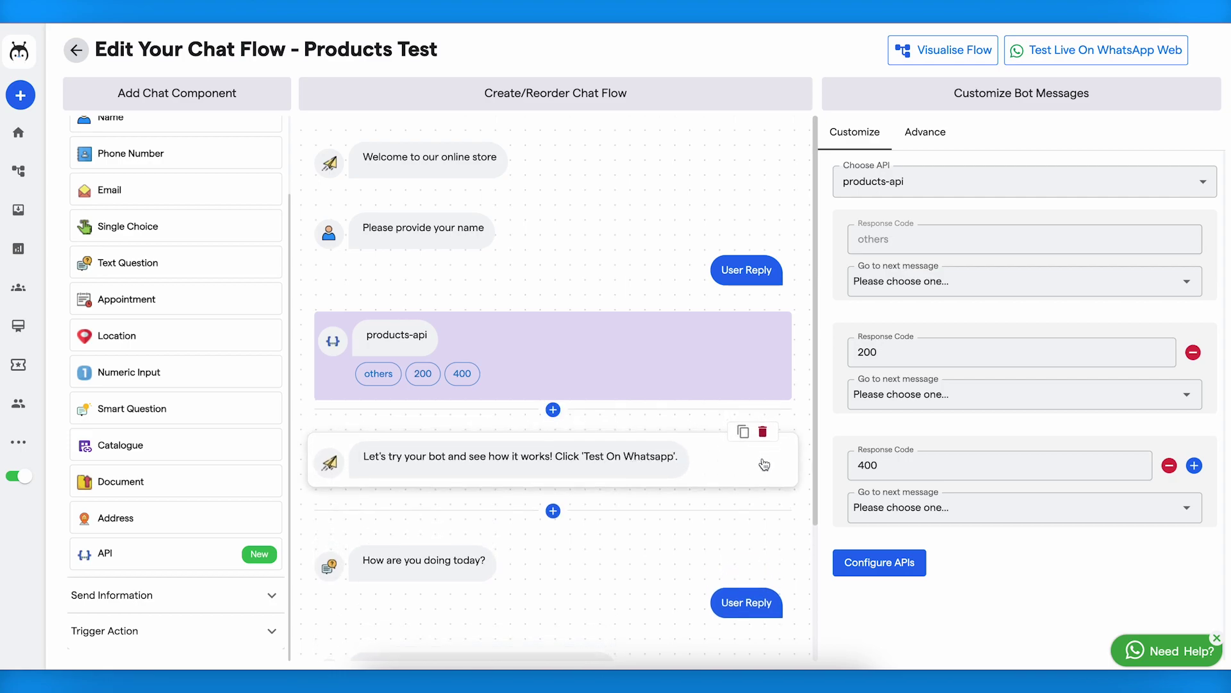
Route the 200 response to the test message and reword it 'Here are your products'
{"action": "left_click", "coordinate": [885, 395]}
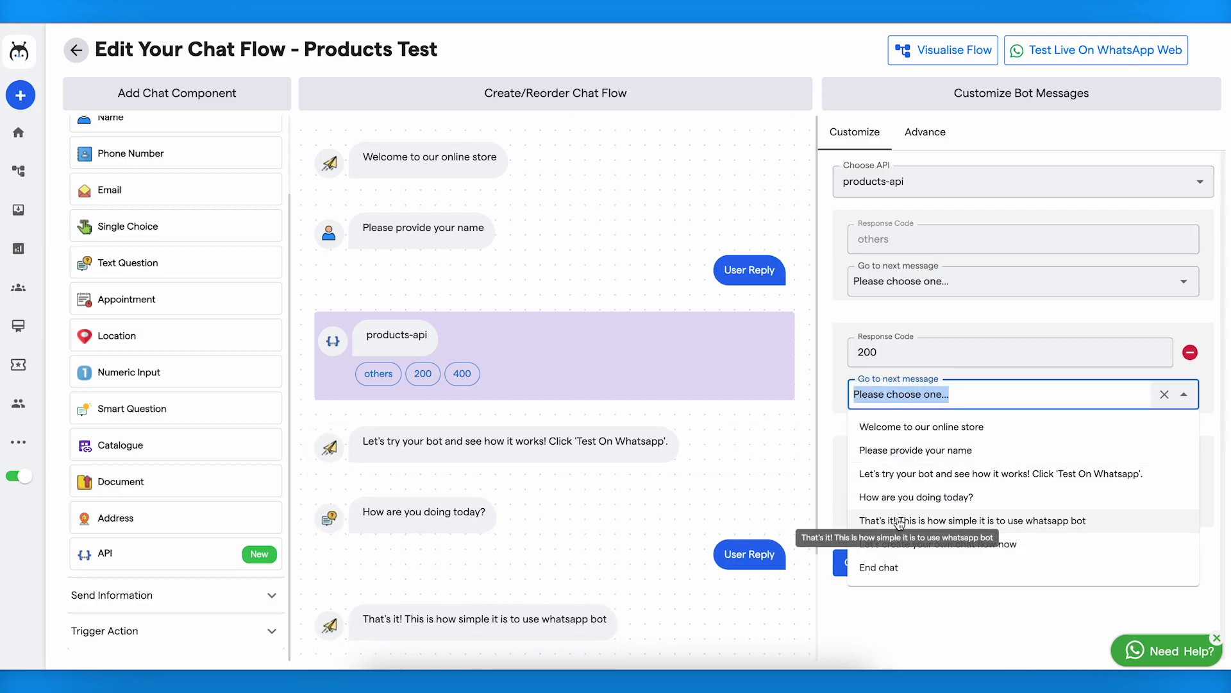
{"action": "left_click", "coordinate": [902, 477]}
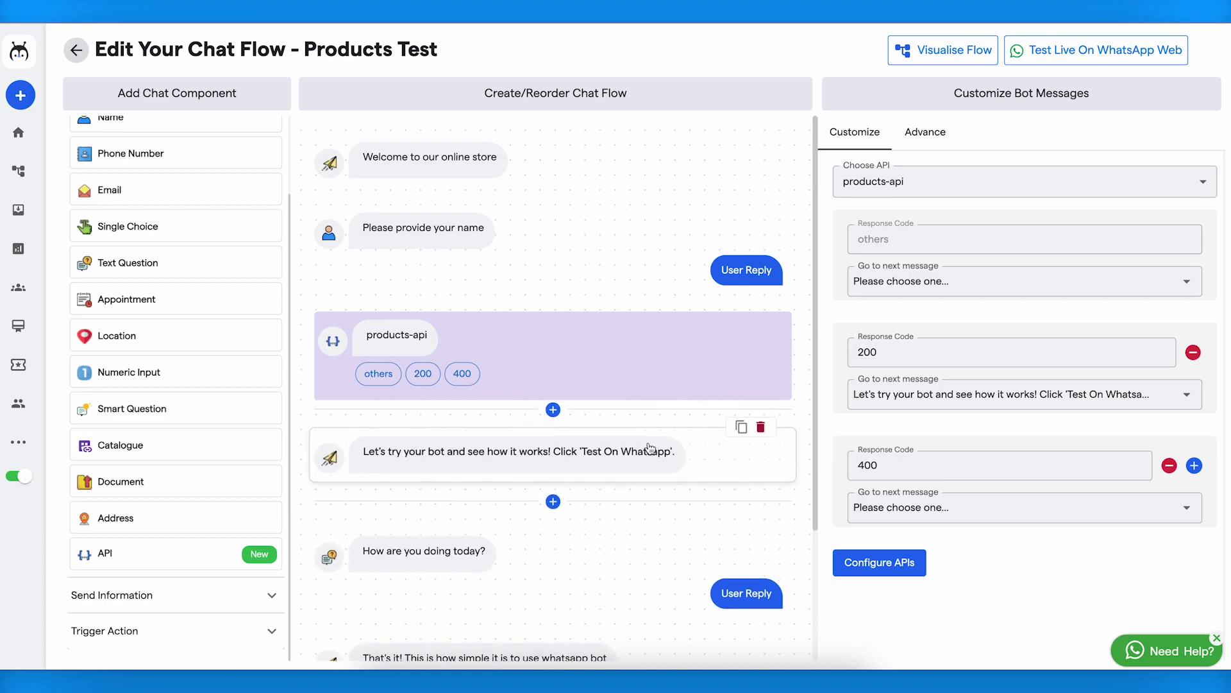
{"action": "left_click", "coordinate": [637, 445]}
{"action": "left_click", "coordinate": [914, 186]}
{"action": "key", "text": "ctrl+a"}
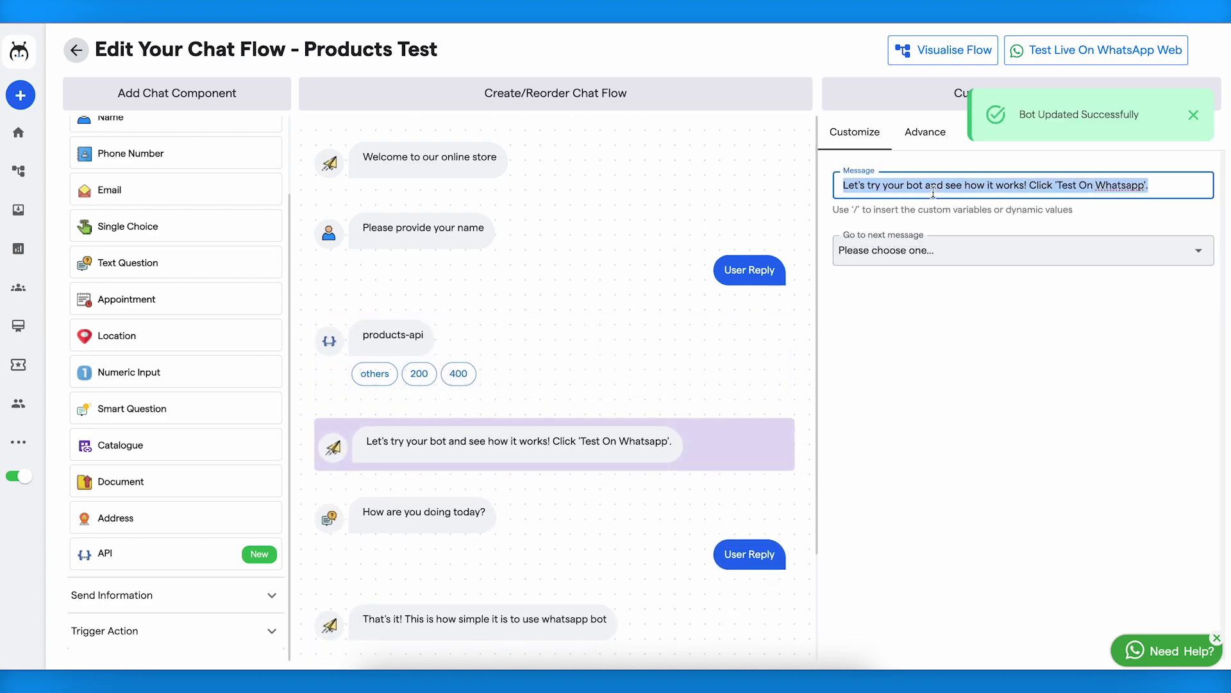
{"action": "type", "text": "Here are yo"}
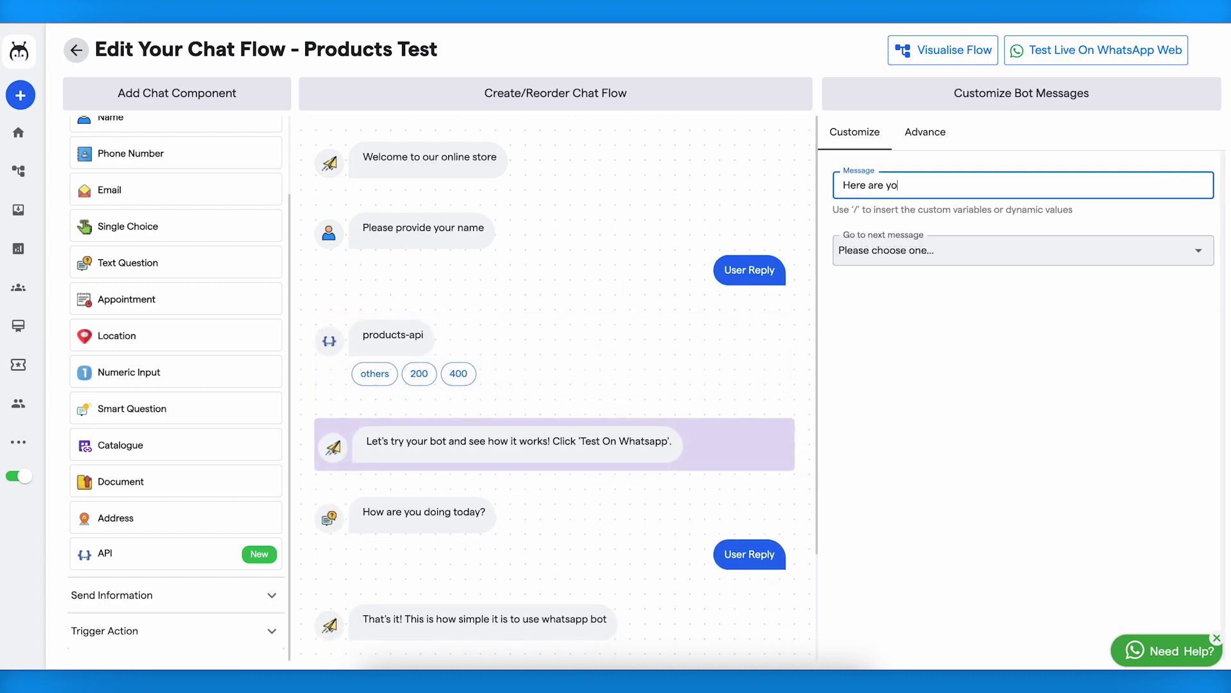
{"action": "type", "text": "ur products"}
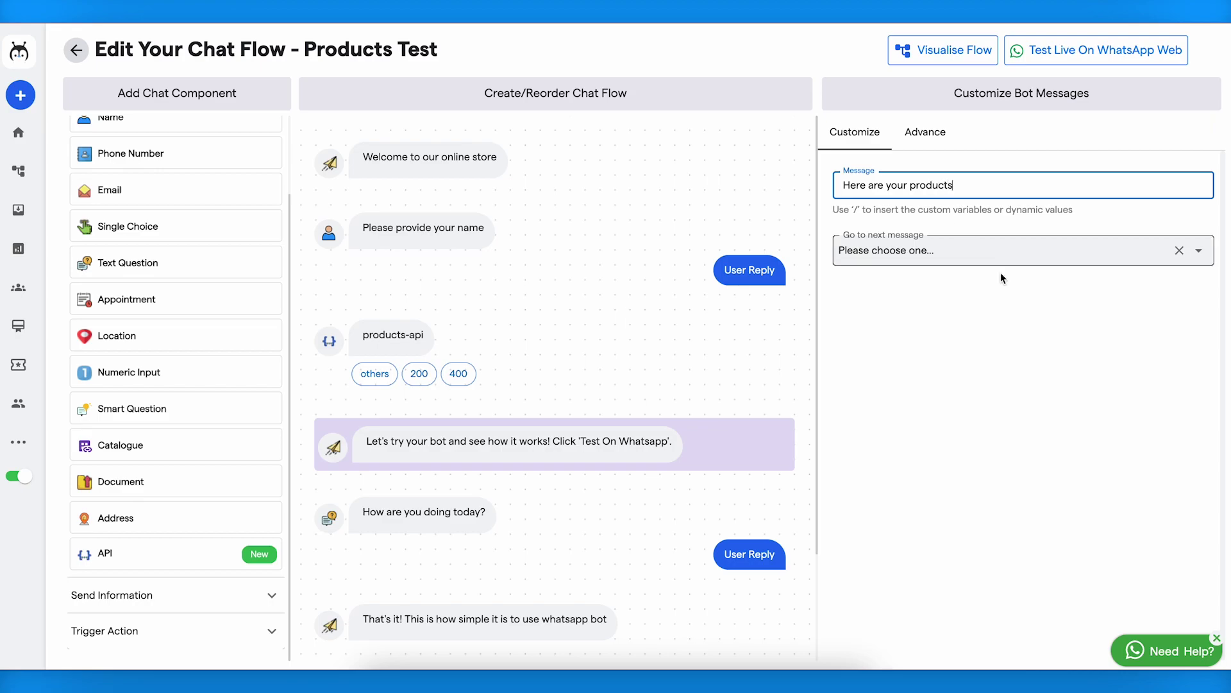
{"action": "left_click", "coordinate": [1022, 393]}
Make the 'Here are your products' message end the chat
{"action": "left_click", "coordinate": [913, 251]}
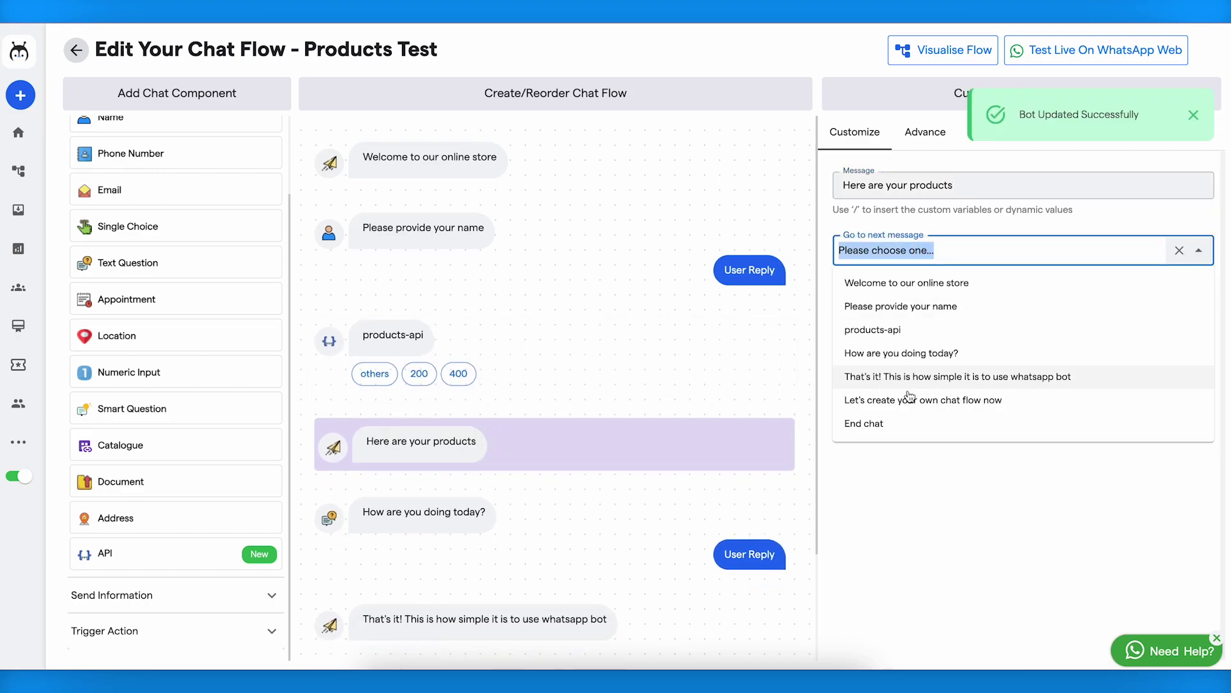
{"action": "left_click", "coordinate": [896, 429]}
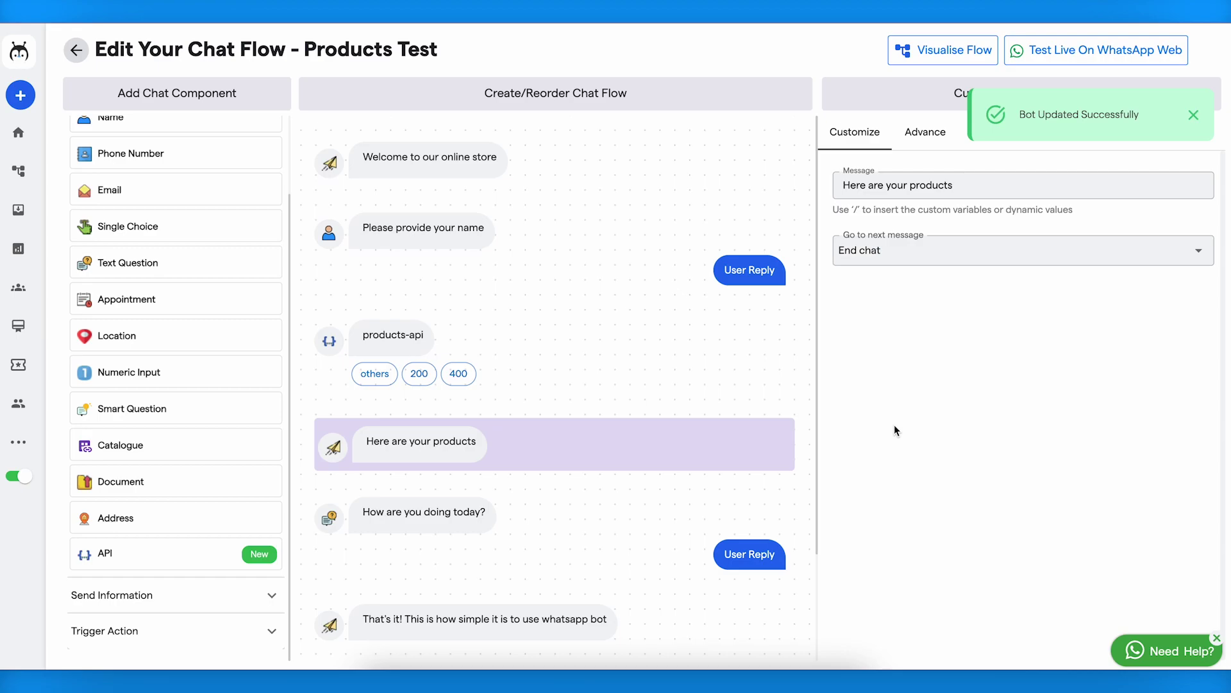
{"action": "left_click", "coordinate": [570, 368]}
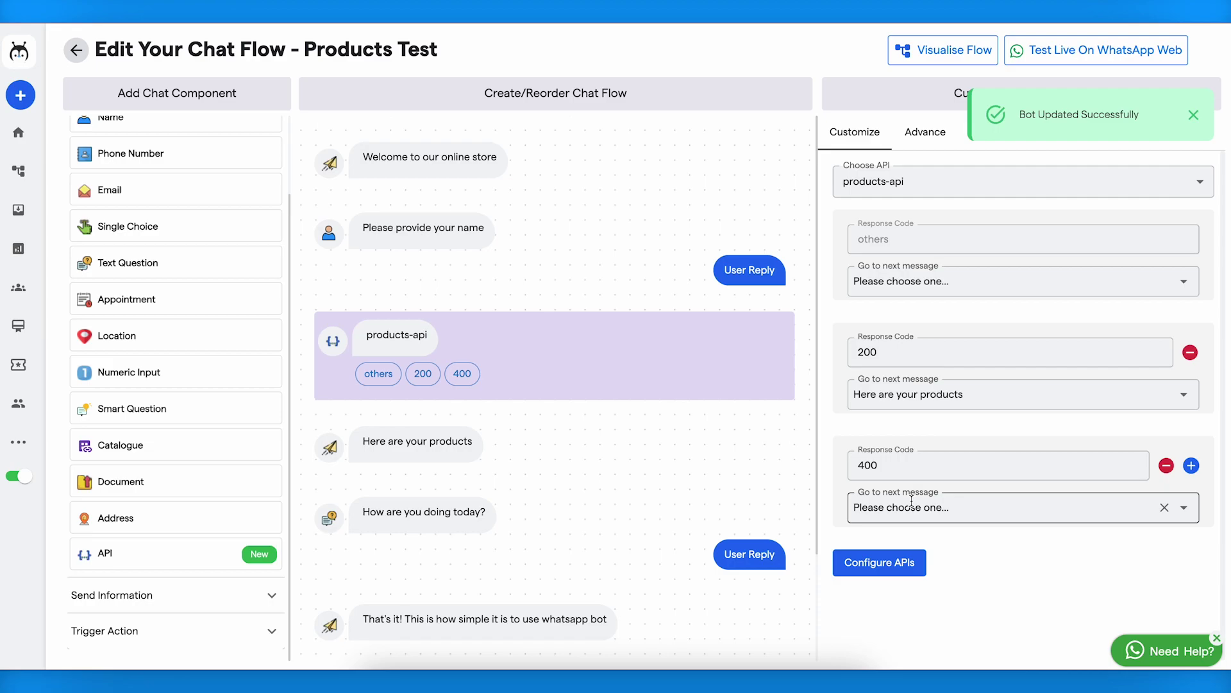
Route the products-api 400 response to 'How are you doing today?' and confirm the change
{"action": "left_click", "coordinate": [911, 504]}
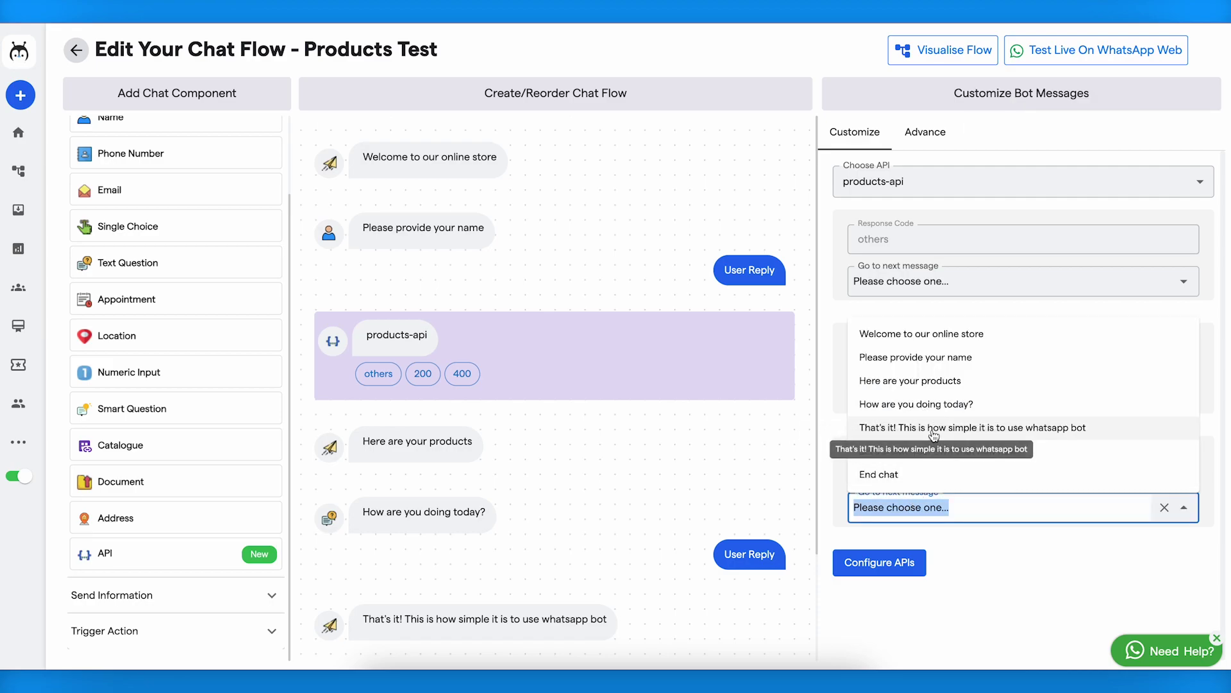
{"action": "left_click", "coordinate": [909, 412]}
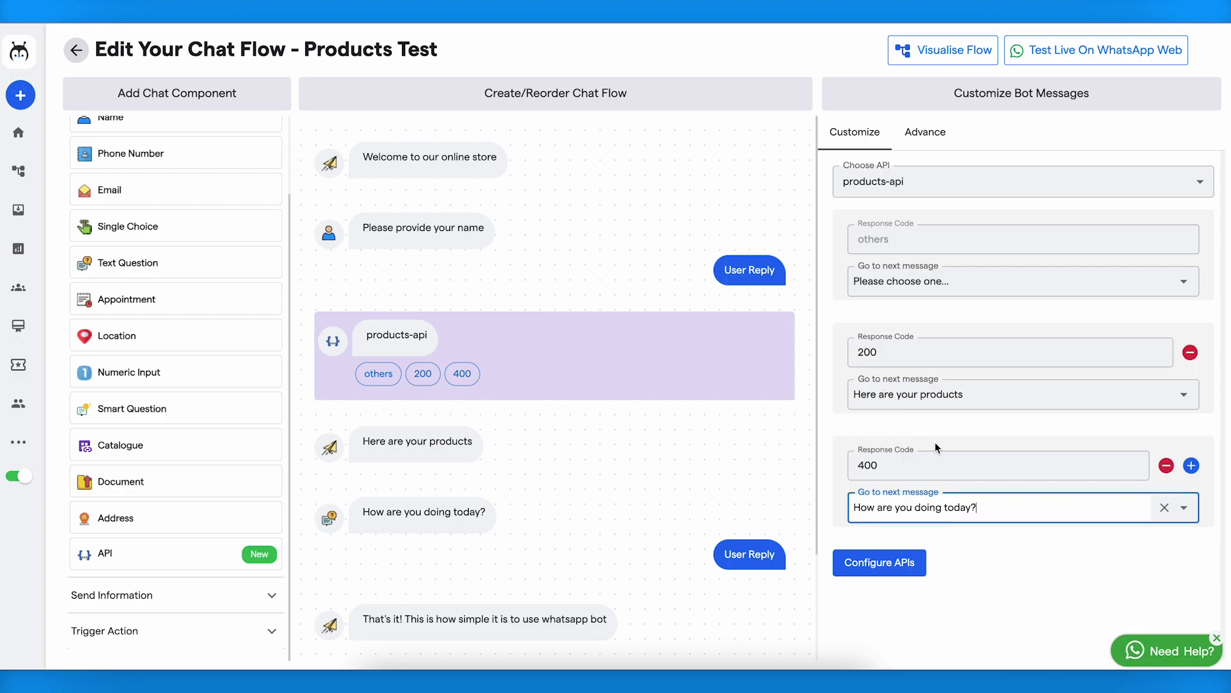
{"action": "left_click", "coordinate": [975, 550]}
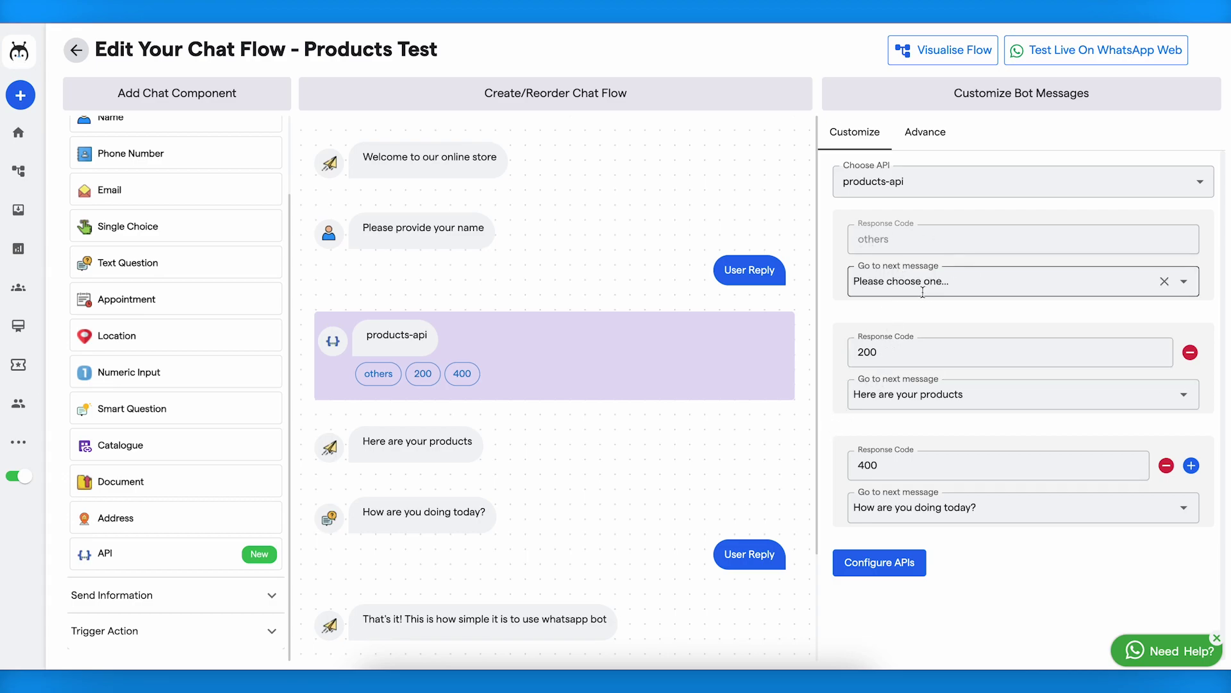
Route the 'others' response codes to 'How are you doing today?' as well
{"action": "left_click", "coordinate": [902, 285]}
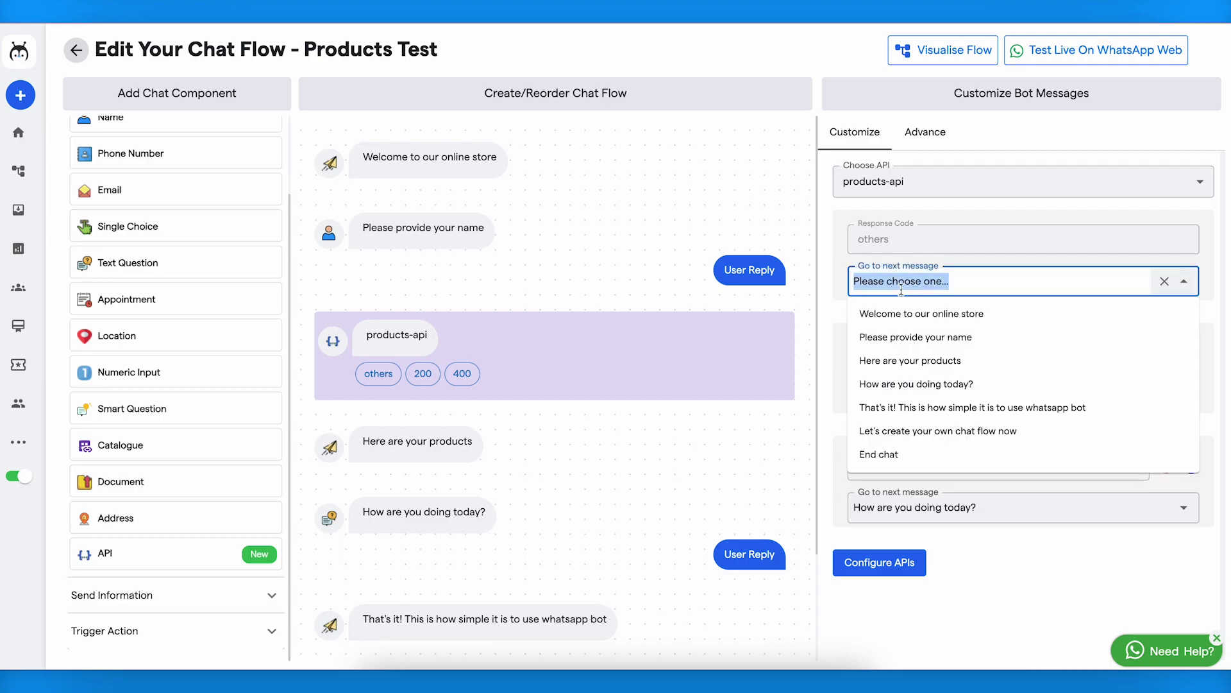
{"action": "left_click", "coordinate": [886, 390]}
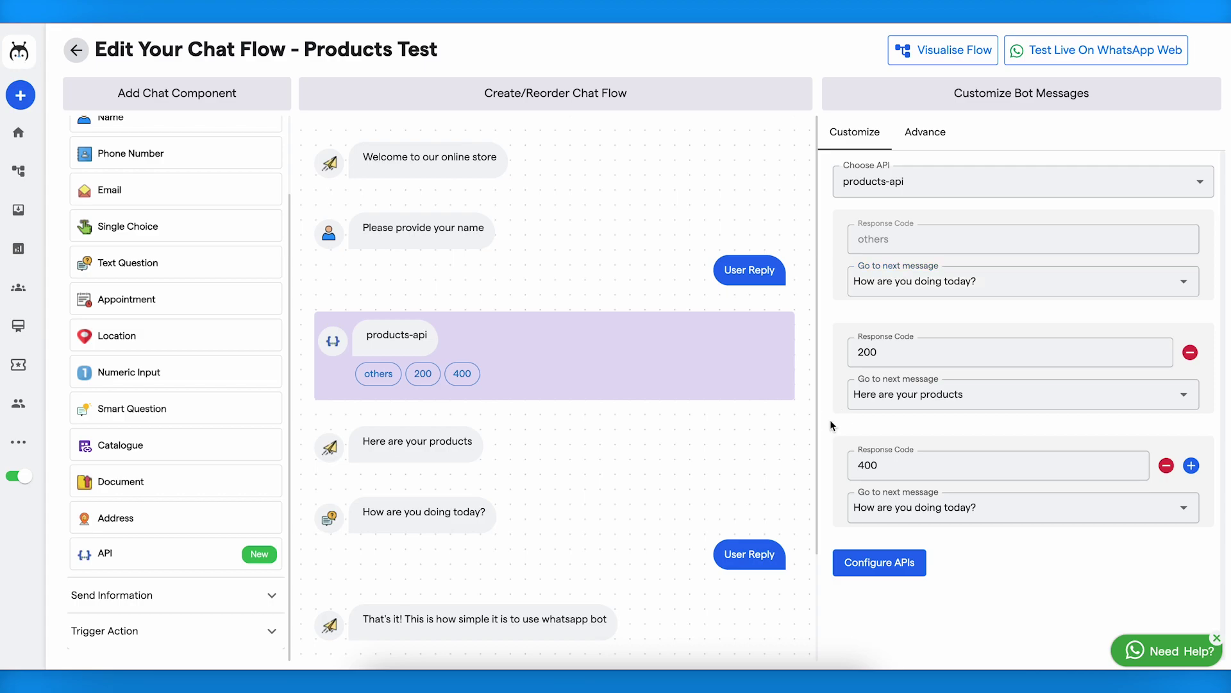
{"action": "scroll", "coordinate": [711, 500], "scroll_direction": "down", "scroll_amount": 3}
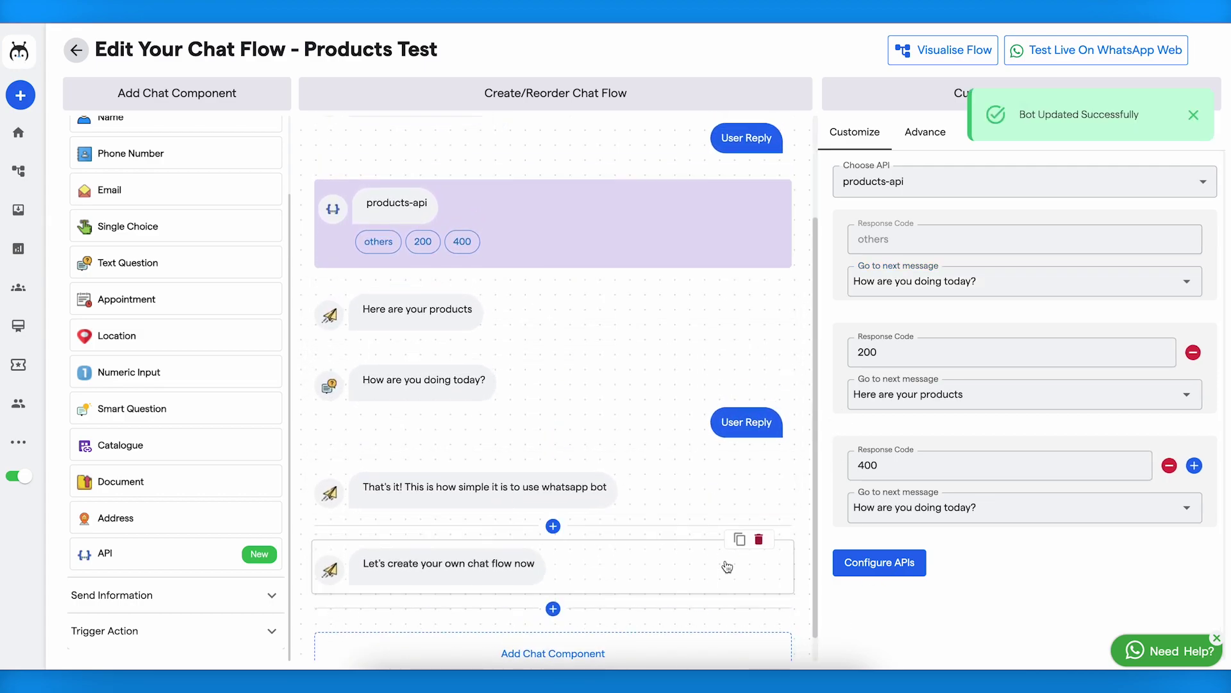
{"action": "scroll", "coordinate": [726, 564], "scroll_direction": "up", "scroll_amount": 3}
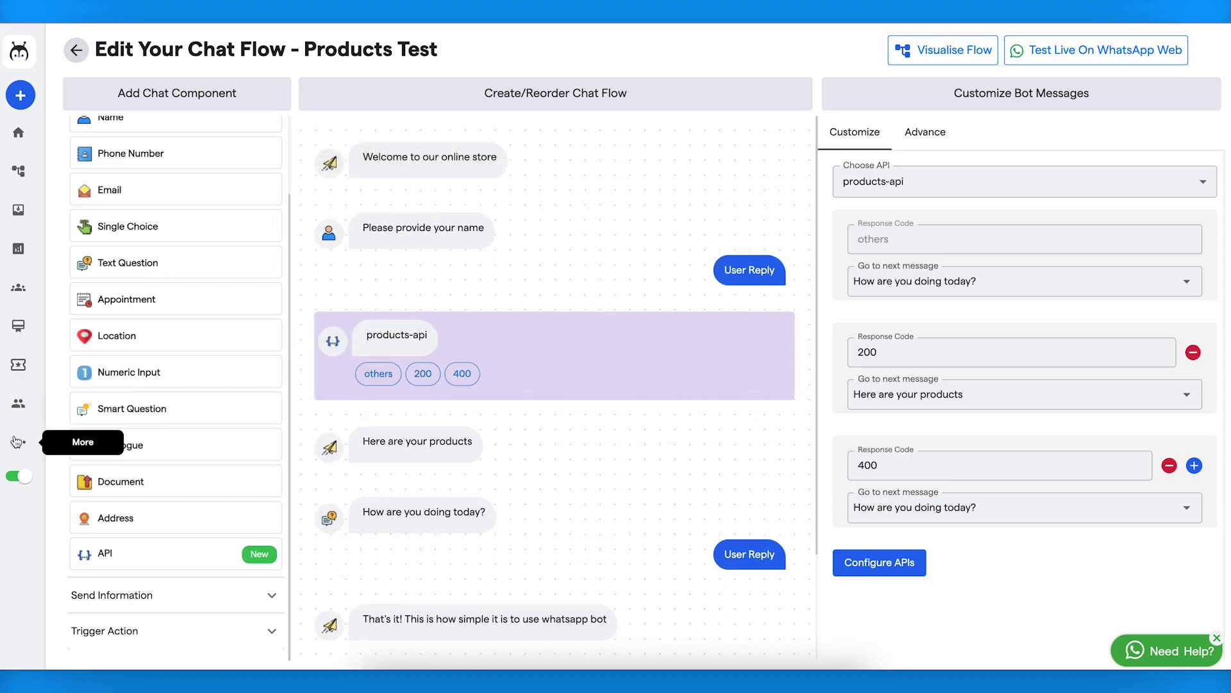
Go to More > Developers > Your APIs to list the configured APIs
{"action": "left_click", "coordinate": [19, 53]}
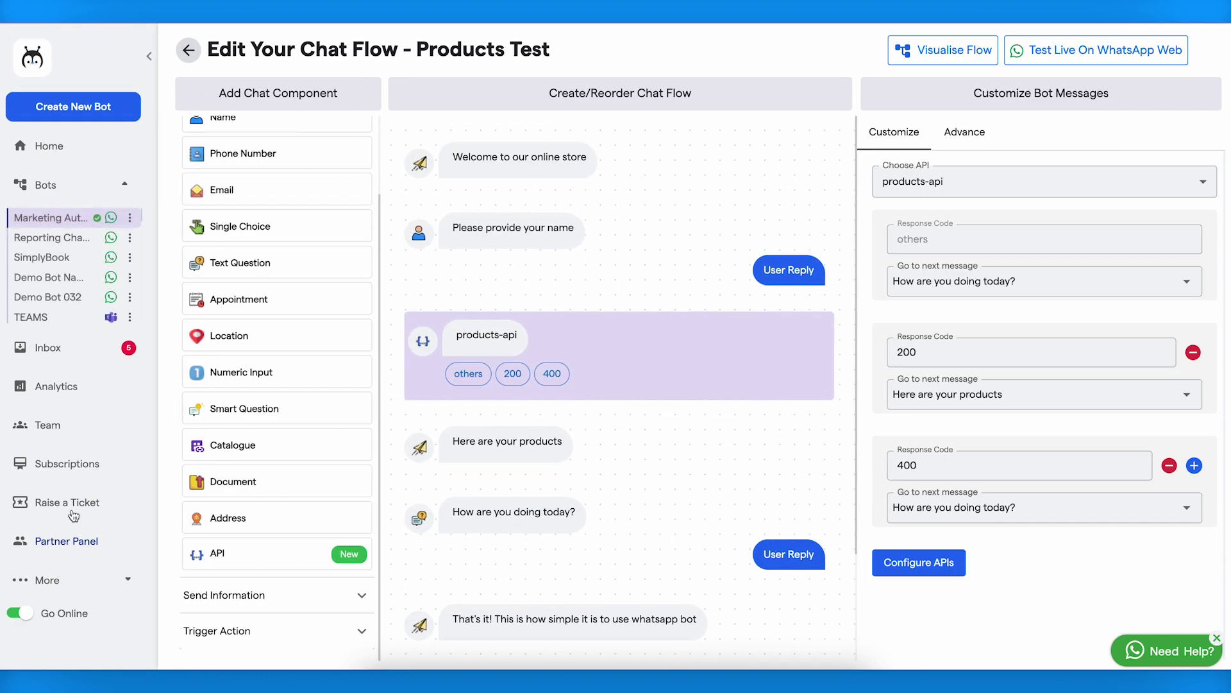
{"action": "left_click", "coordinate": [71, 579]}
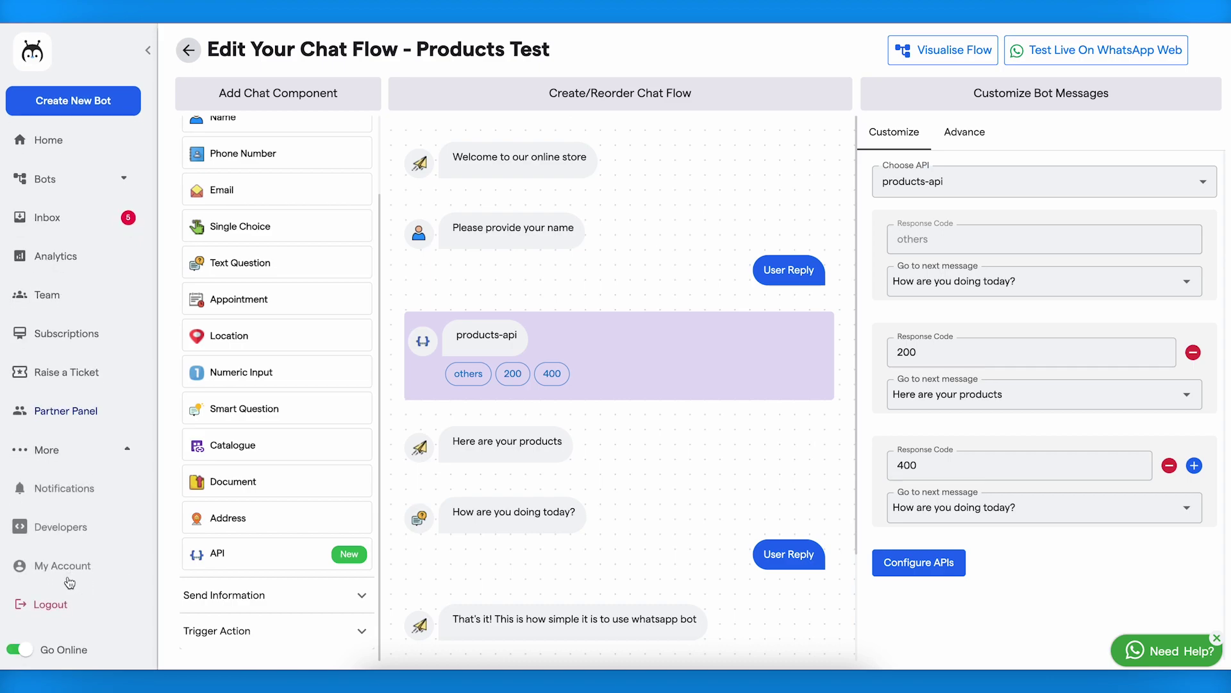
{"action": "left_click", "coordinate": [63, 526]}
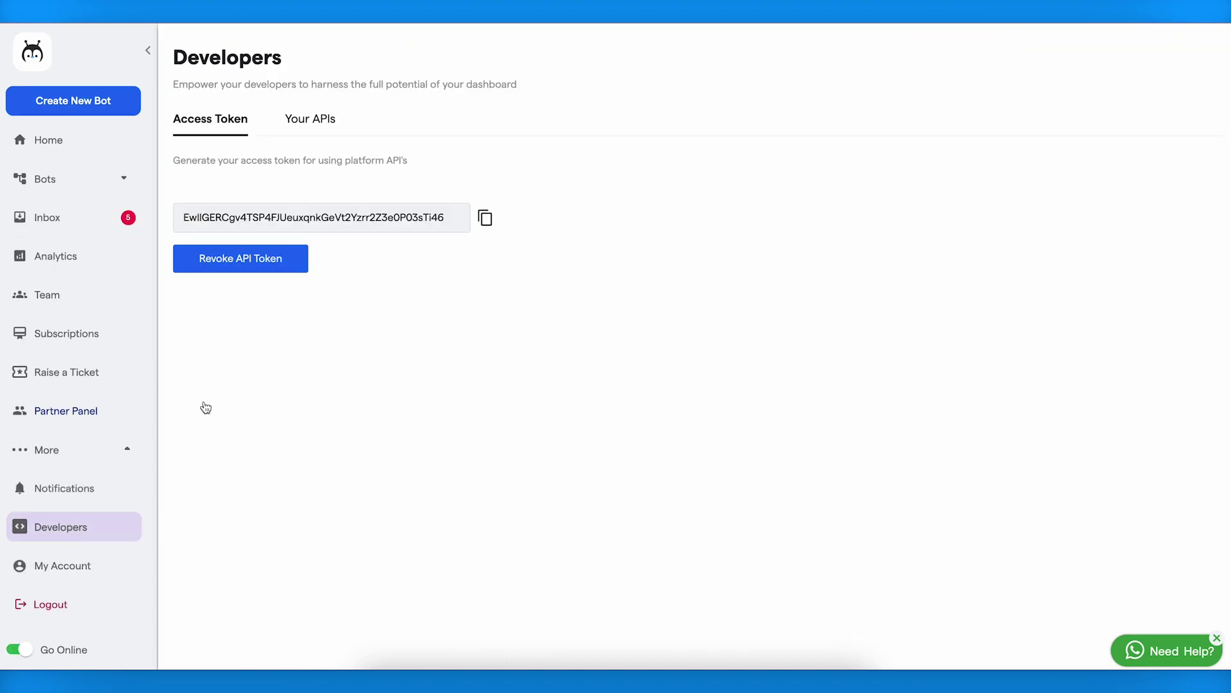
{"action": "left_click", "coordinate": [314, 127]}
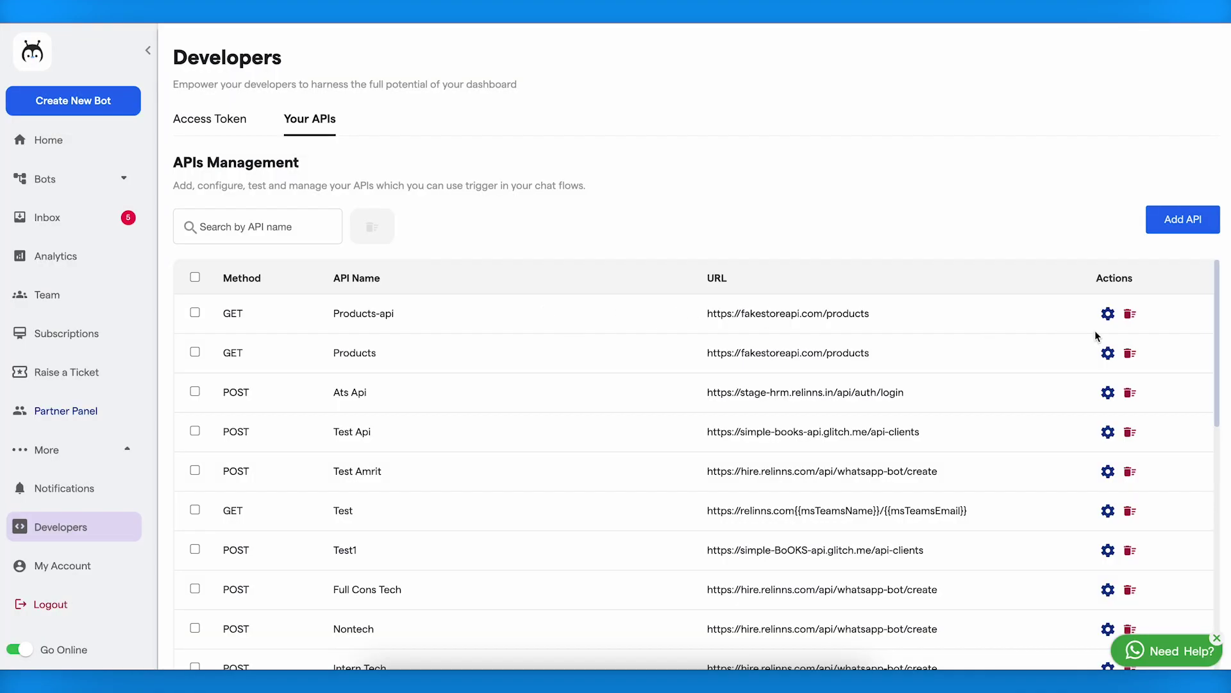
Check Products-api's API Logs, which are empty, then return to the APIs list
{"action": "left_click", "coordinate": [1107, 316]}
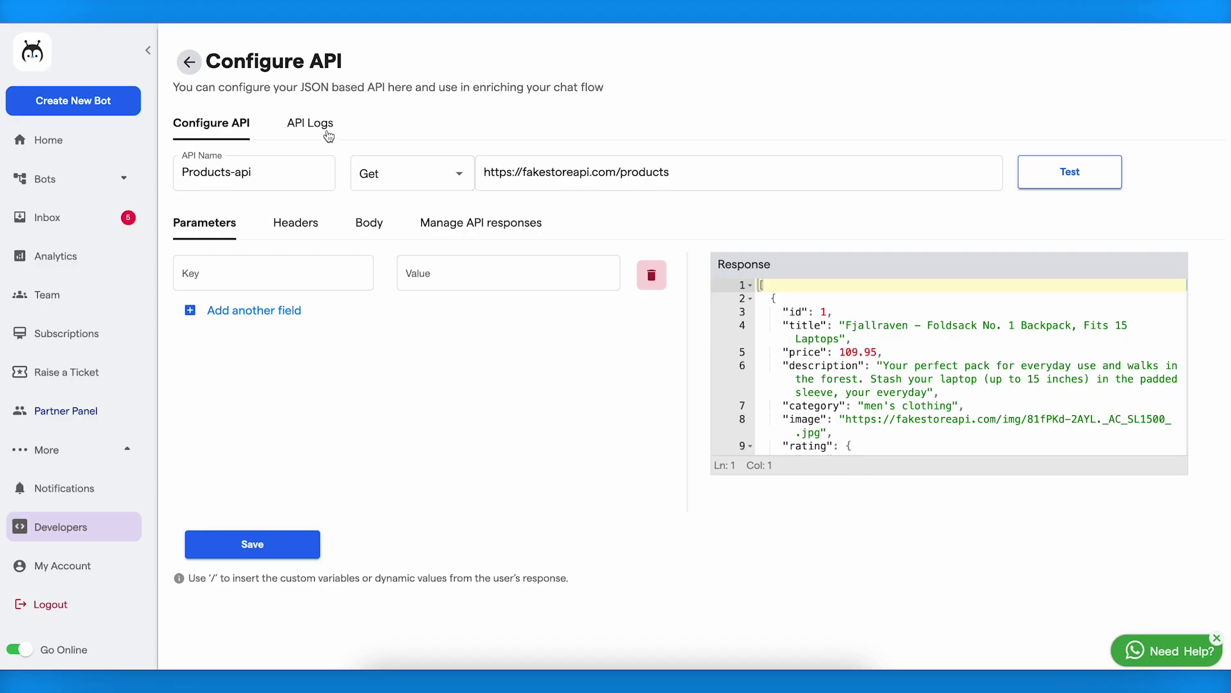
{"action": "left_click", "coordinate": [329, 136]}
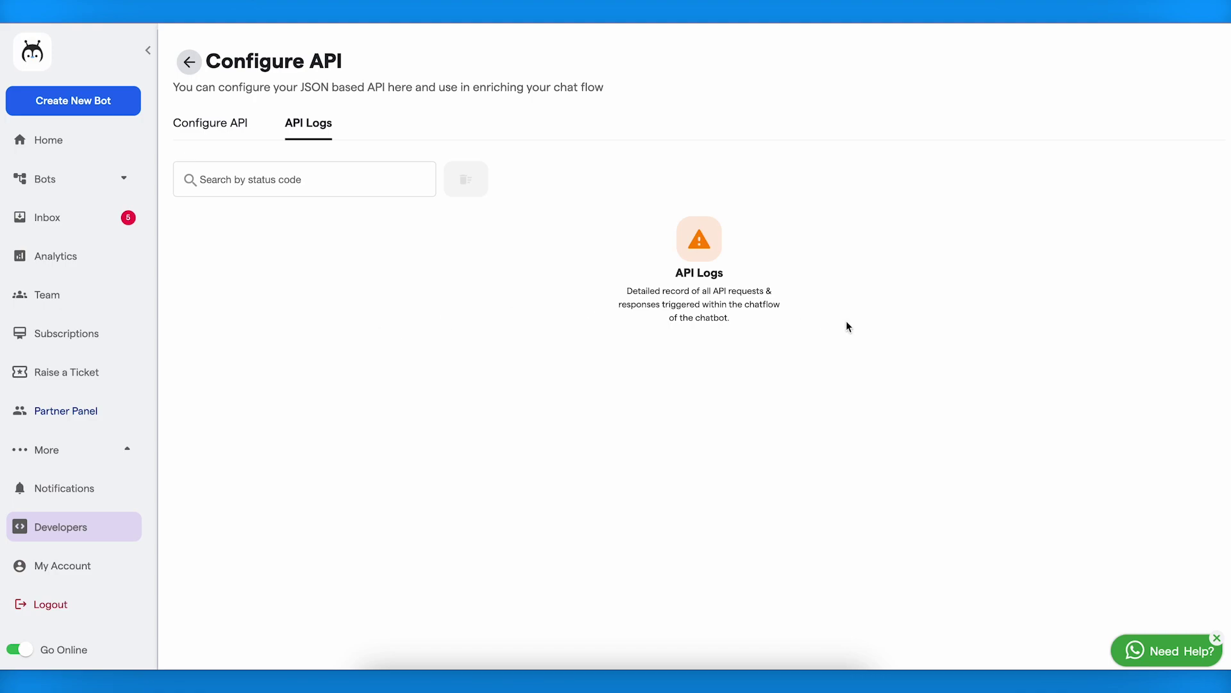
{"action": "left_click", "coordinate": [189, 62]}
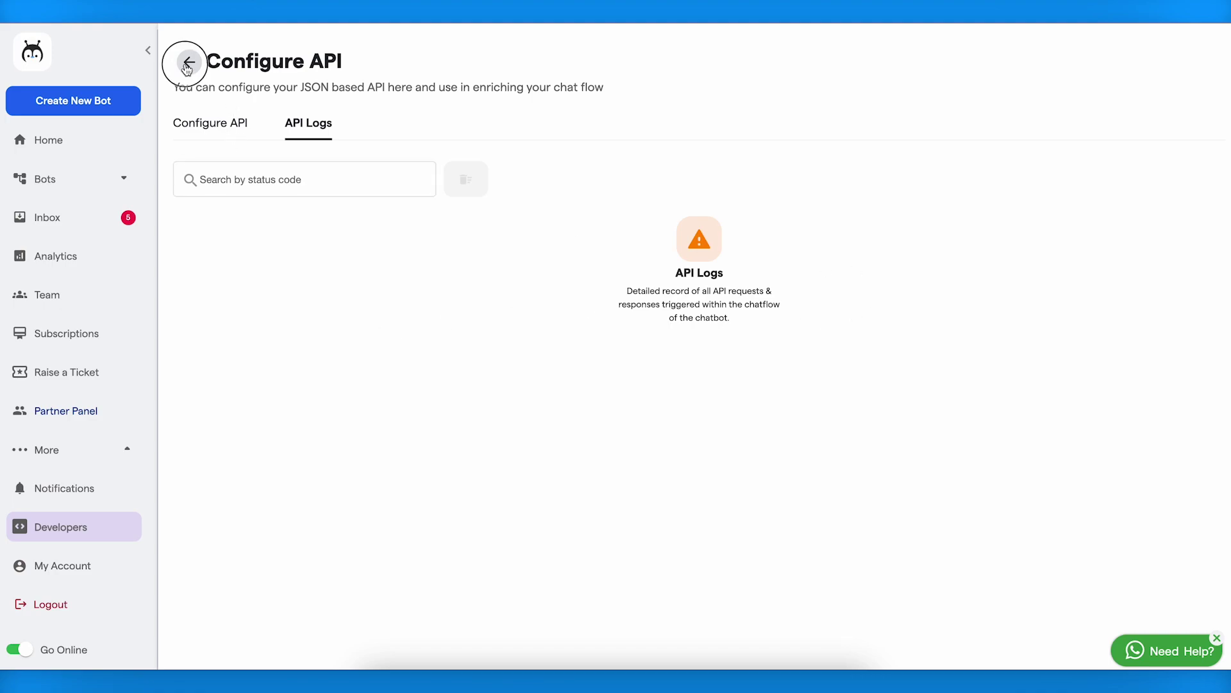